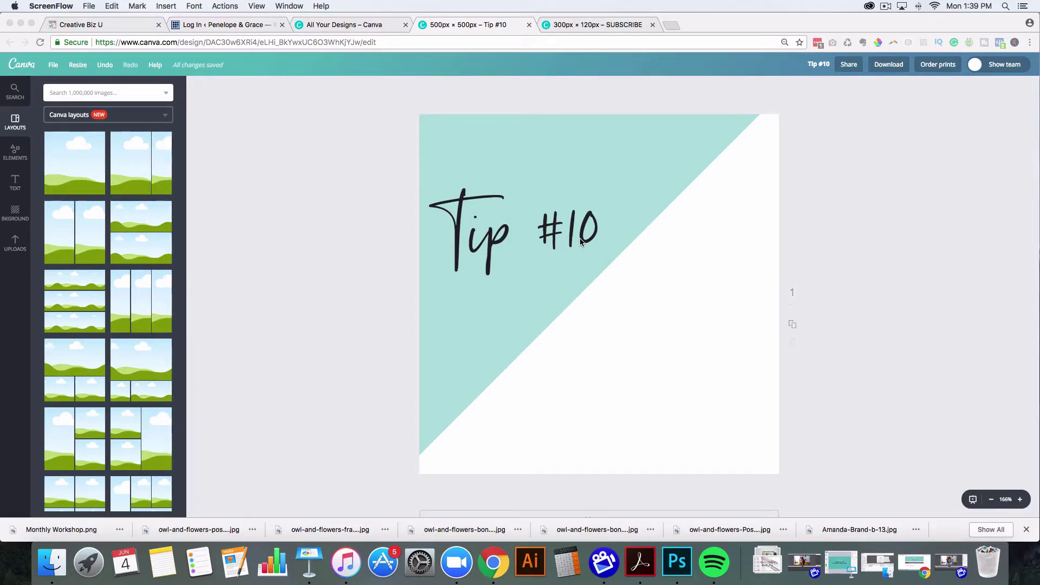
- Select the teal triangle in the Tip #10 design and open the Elements shapes library
{"action": "left_click", "coordinate": [598, 153]}
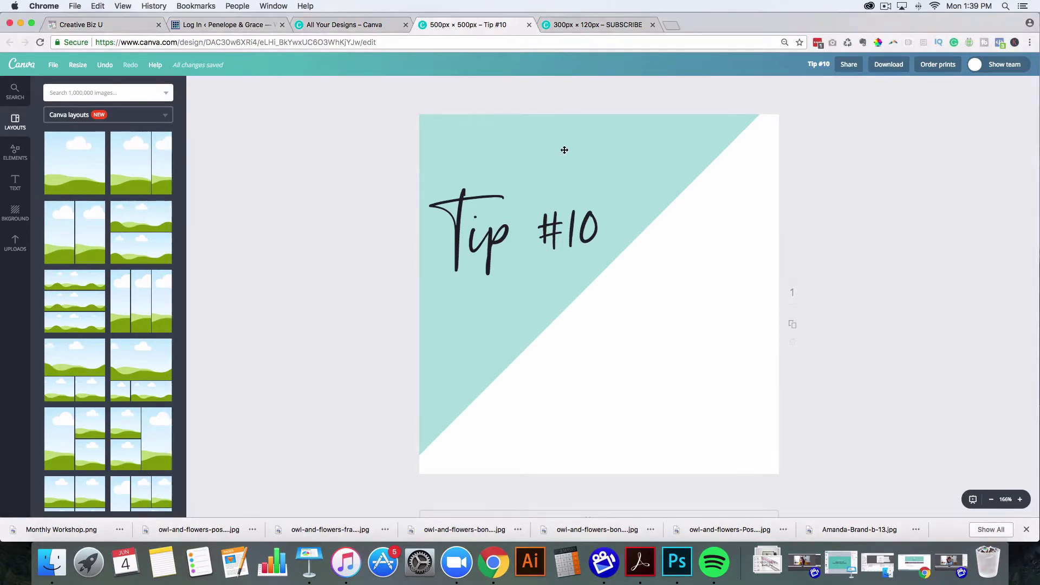
{"action": "left_click", "coordinate": [488, 147]}
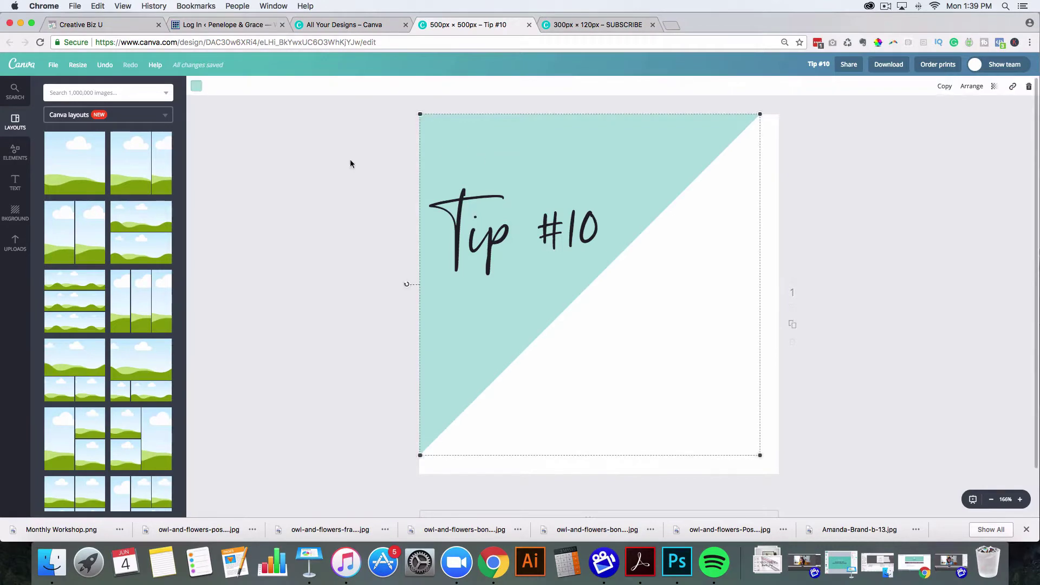
{"action": "left_click", "coordinate": [13, 154]}
{"action": "left_click", "coordinate": [64, 206]}
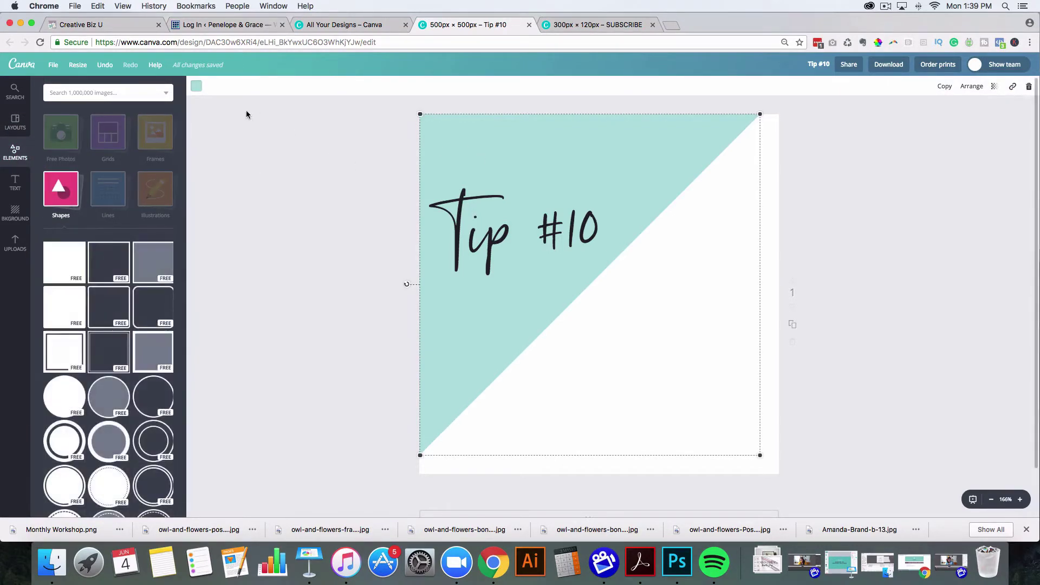
- View the triangle's colour palette, close it with the teal kept, and leave the triangle deselected
{"action": "left_click", "coordinate": [197, 86]}
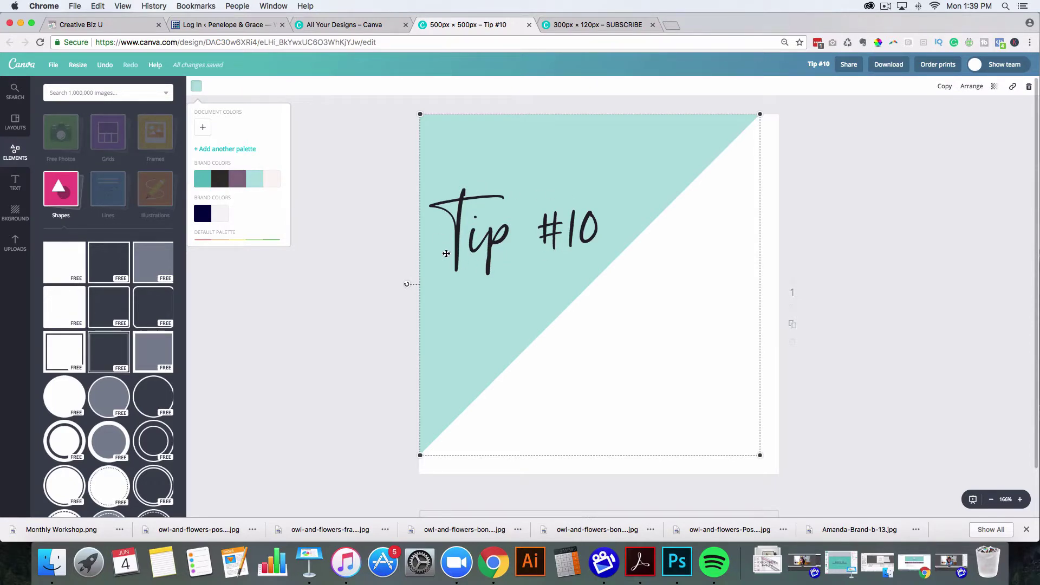
{"action": "left_click", "coordinate": [399, 235]}
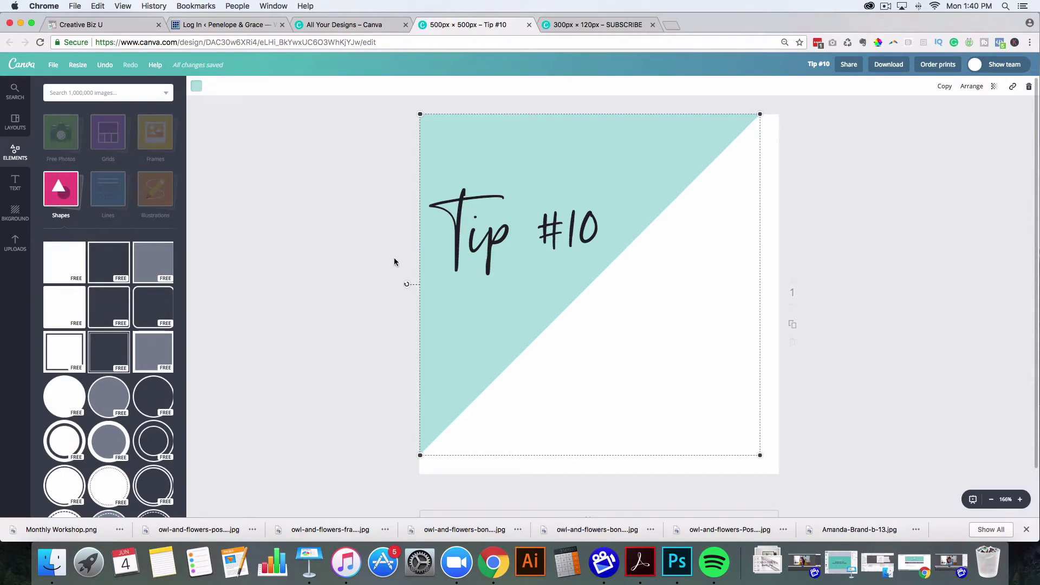
{"action": "left_click", "coordinate": [367, 236]}
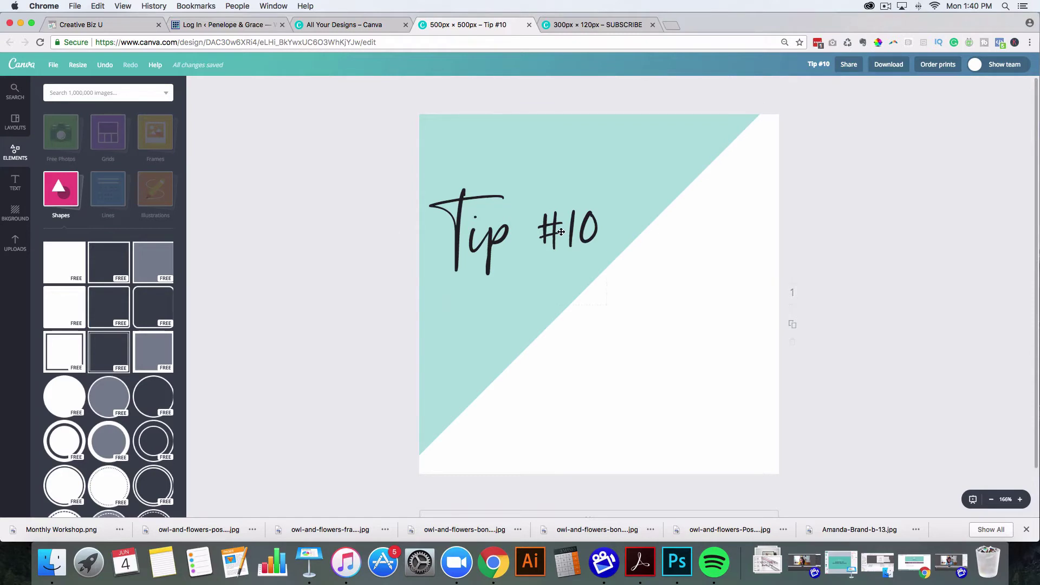
{"action": "left_click", "coordinate": [687, 132]}
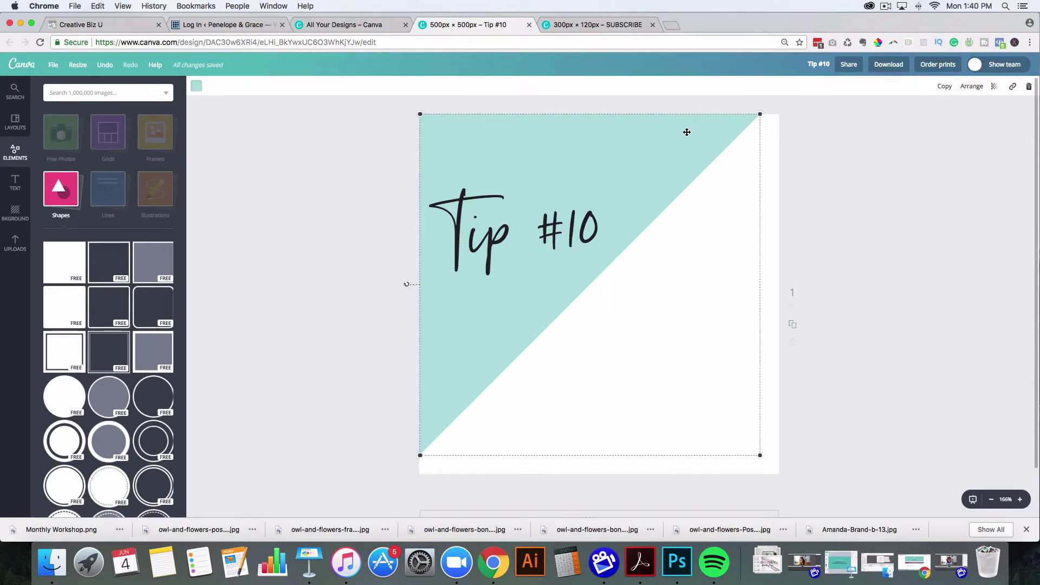
{"action": "key", "text": "Escape"}
- Tick Transparent background in the Tip #10 download options, then switch to the SUBSCRIBE design tab
{"action": "left_click", "coordinate": [485, 235]}
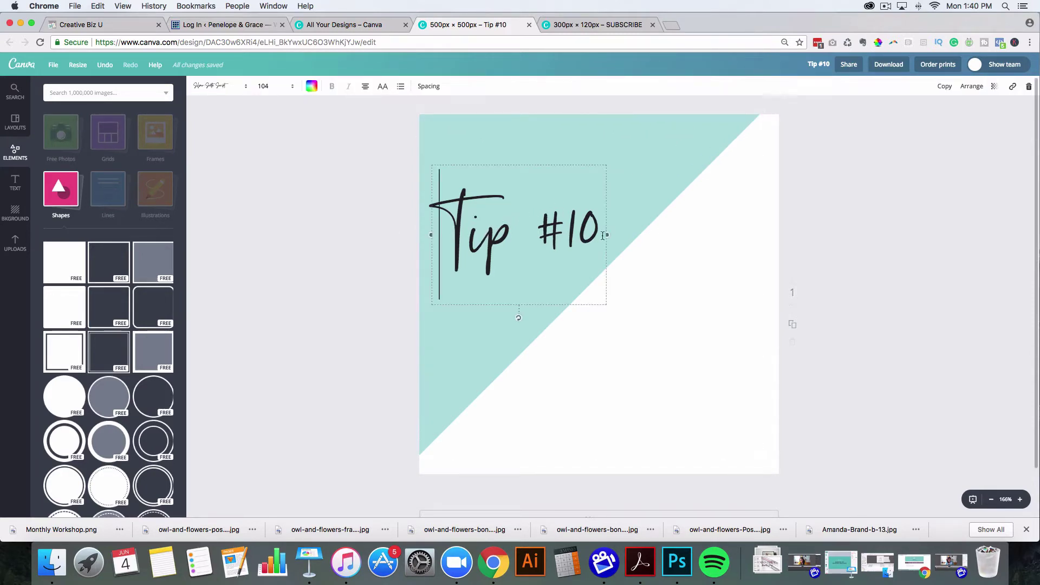
{"action": "left_click", "coordinate": [888, 64]}
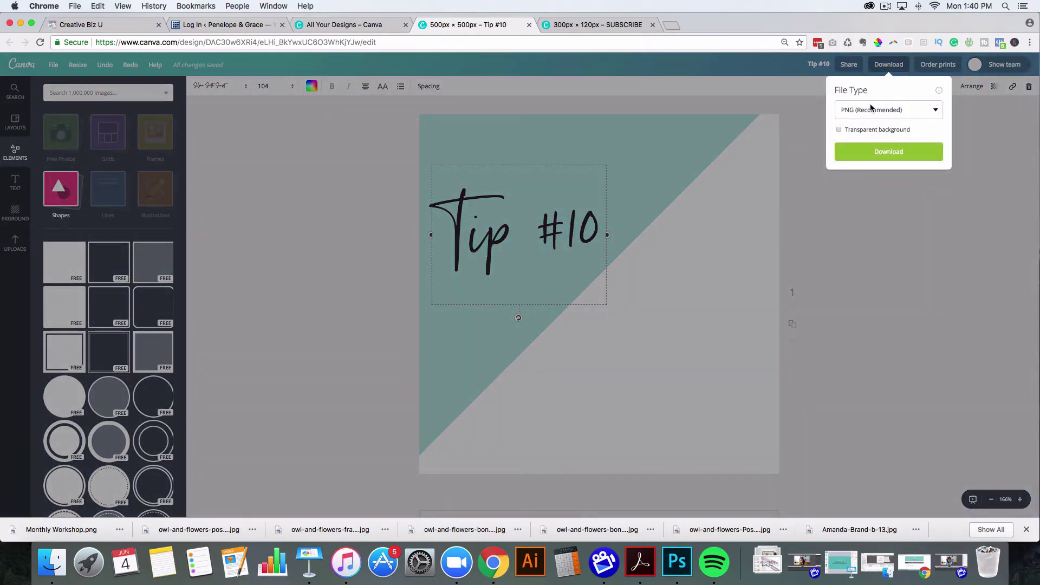
{"action": "left_click", "coordinate": [839, 131]}
{"action": "left_click", "coordinate": [884, 66]}
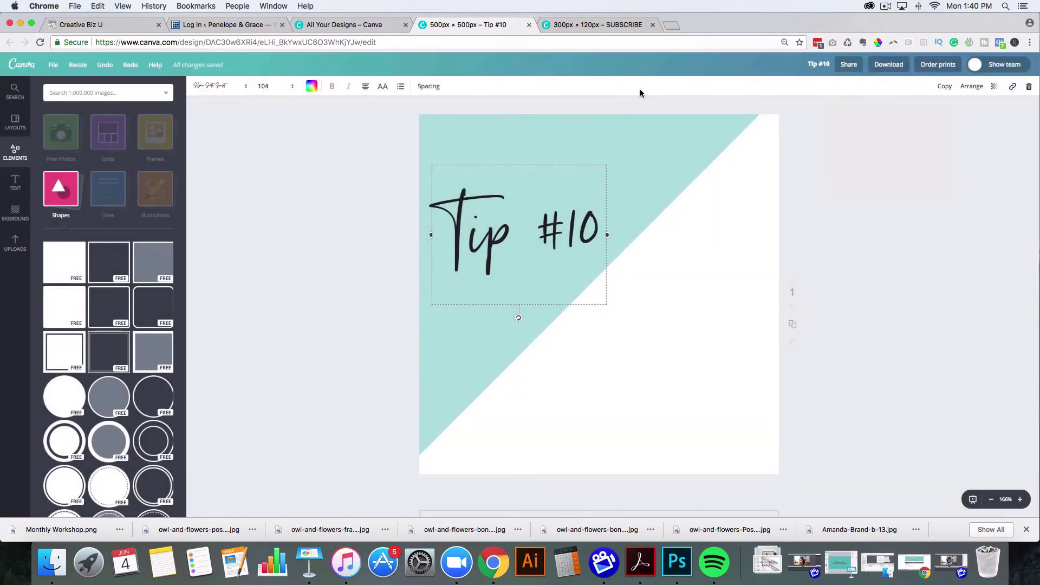
{"action": "left_click", "coordinate": [596, 27]}
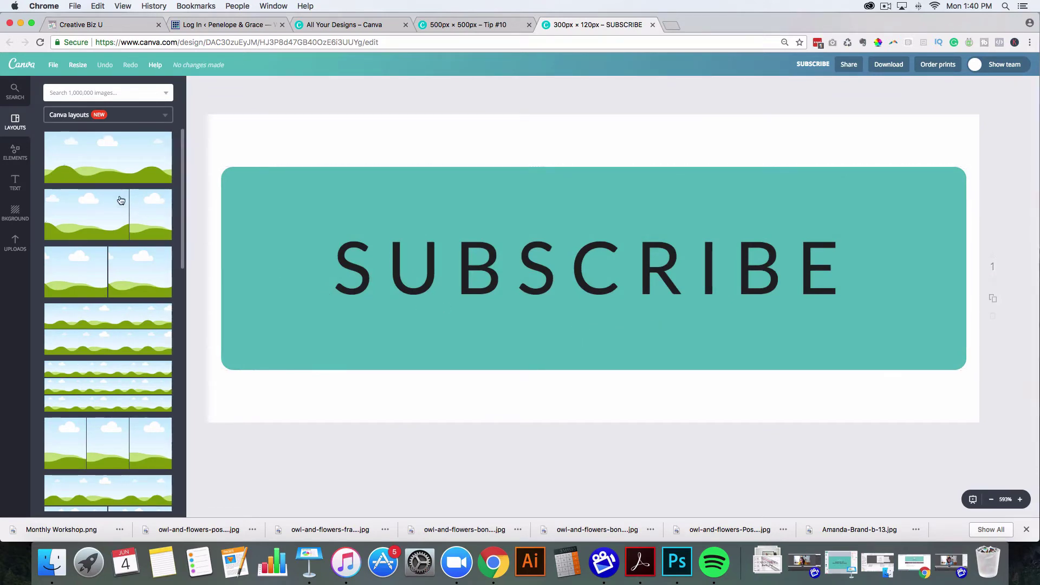
- Browse the Elements > Shapes list of circles, triangles, polygons and stars beside the SUBSCRIBE button
{"action": "left_click", "coordinate": [11, 155]}
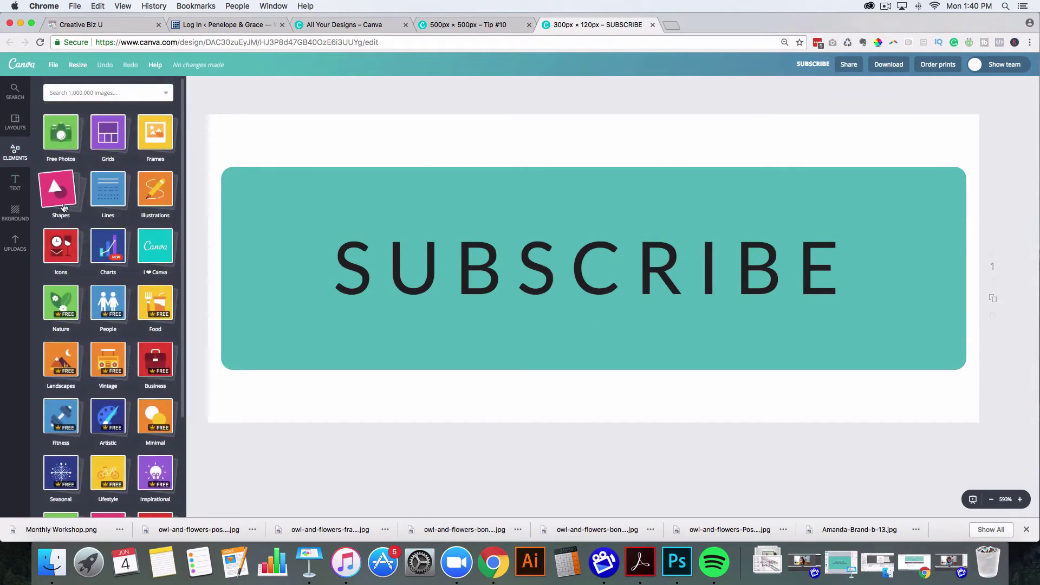
{"action": "left_click", "coordinate": [55, 205]}
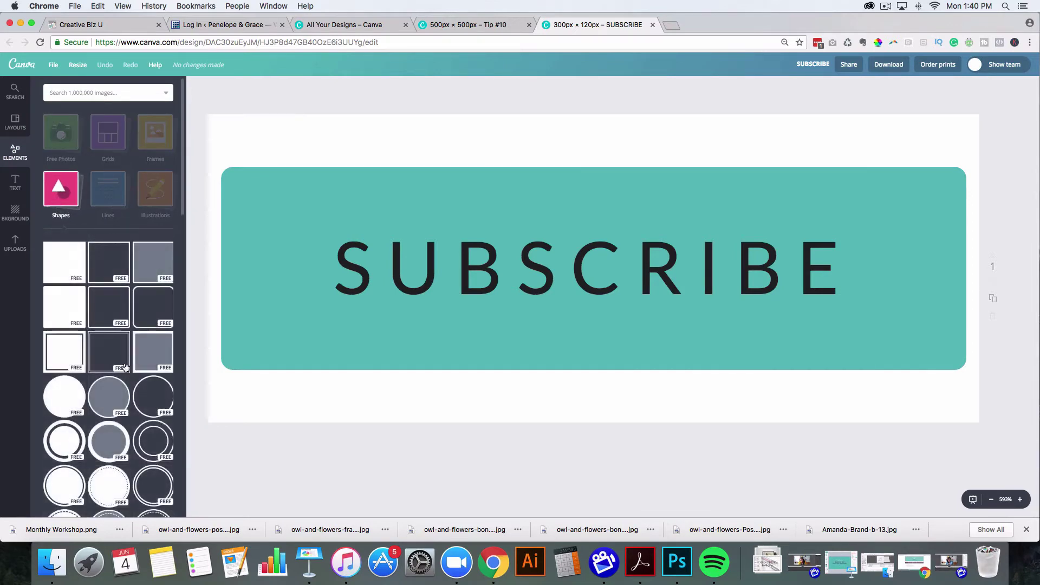
{"action": "scroll", "coordinate": [127, 363], "scroll_direction": "down", "scroll_amount": 5}
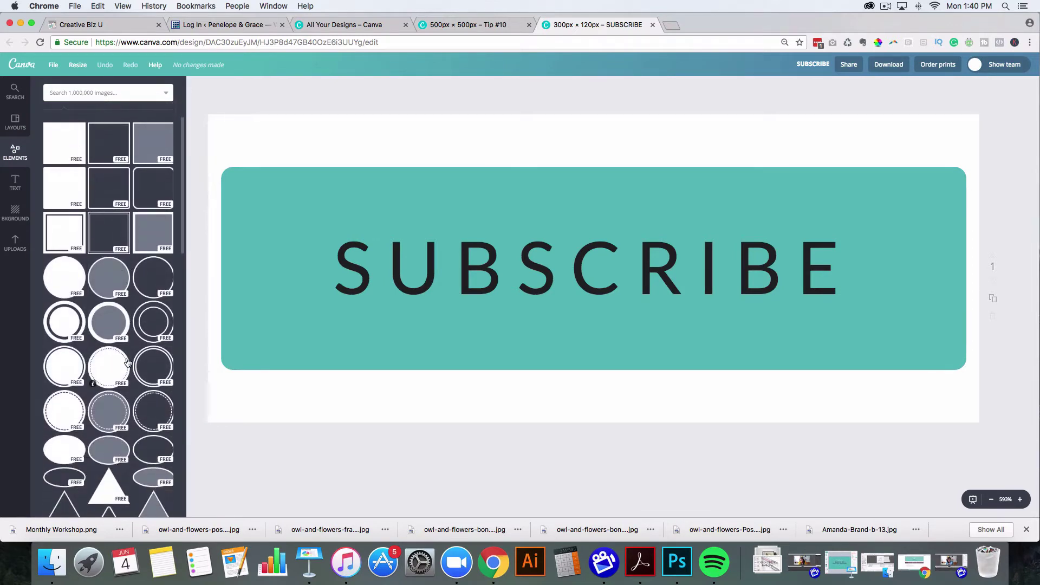
{"action": "scroll", "coordinate": [127, 362], "scroll_direction": "down", "scroll_amount": 5}
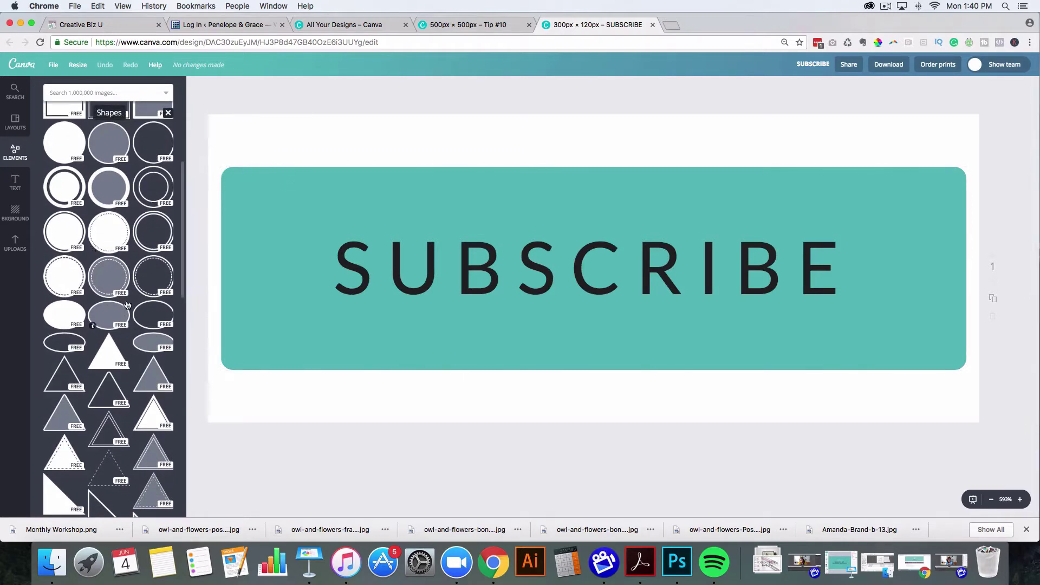
{"action": "scroll", "coordinate": [107, 463], "scroll_direction": "up", "scroll_amount": 2}
{"action": "scroll", "coordinate": [107, 462], "scroll_direction": "down", "scroll_amount": 4}
{"action": "scroll", "coordinate": [126, 304], "scroll_direction": "down", "scroll_amount": 2}
{"action": "scroll", "coordinate": [126, 304], "scroll_direction": "up", "scroll_amount": 7}
{"action": "scroll", "coordinate": [126, 304], "scroll_direction": "up", "scroll_amount": 5}
{"action": "scroll", "coordinate": [126, 304], "scroll_direction": "down", "scroll_amount": 10}
{"action": "scroll", "coordinate": [126, 304], "scroll_direction": "down", "scroll_amount": 10}
{"action": "scroll", "coordinate": [126, 304], "scroll_direction": "down", "scroll_amount": 10}
{"action": "scroll", "coordinate": [126, 304], "scroll_direction": "up", "scroll_amount": 10}
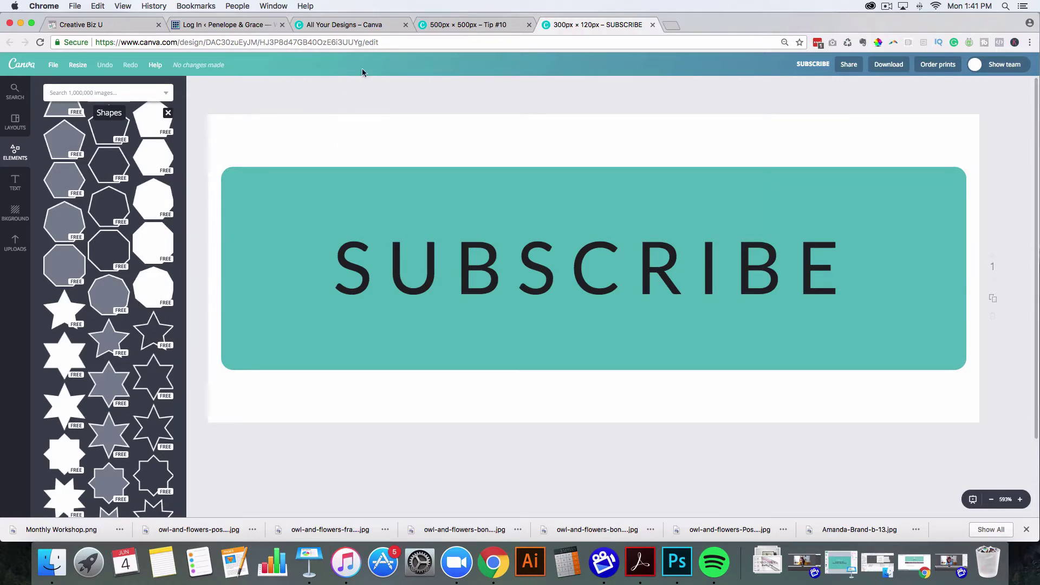
- Create a custom 500 × 500 px blank design and show its Elements library
{"action": "left_click", "coordinate": [346, 25]}
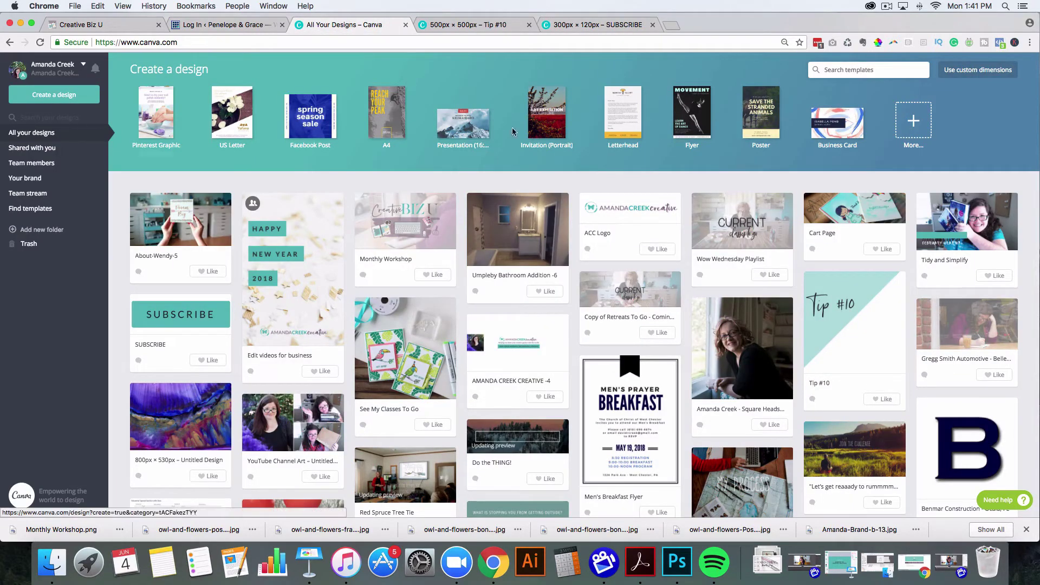
{"action": "left_click", "coordinate": [978, 69]}
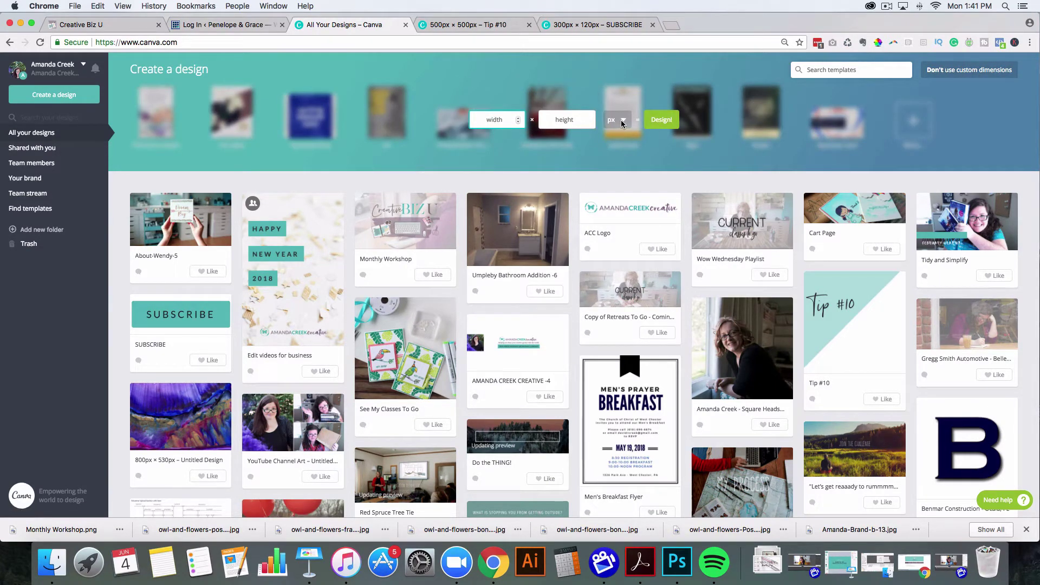
{"action": "type", "text": "50"}
{"action": "left_click", "coordinate": [565, 119]}
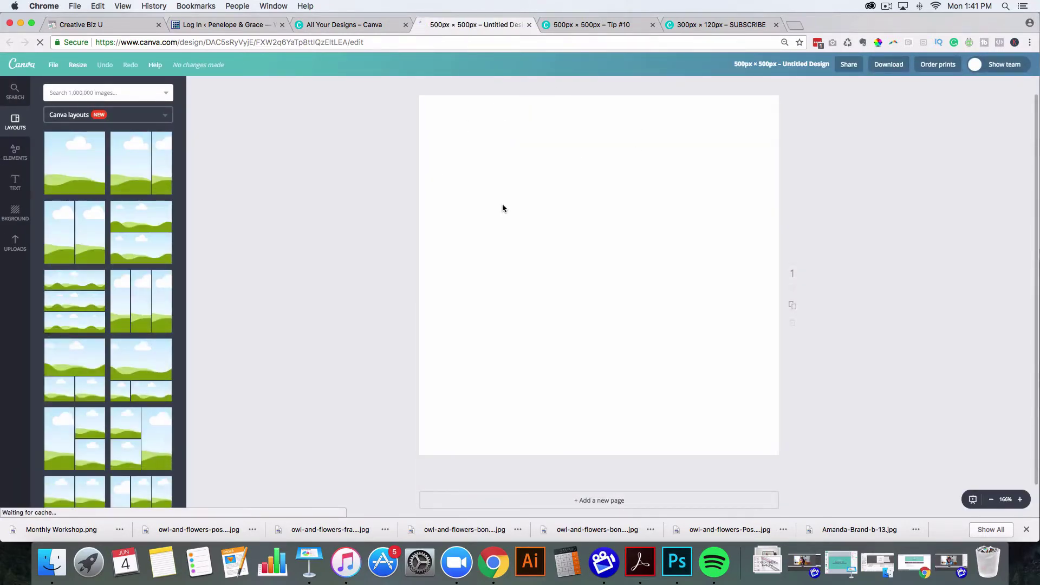
{"action": "left_click", "coordinate": [11, 154]}
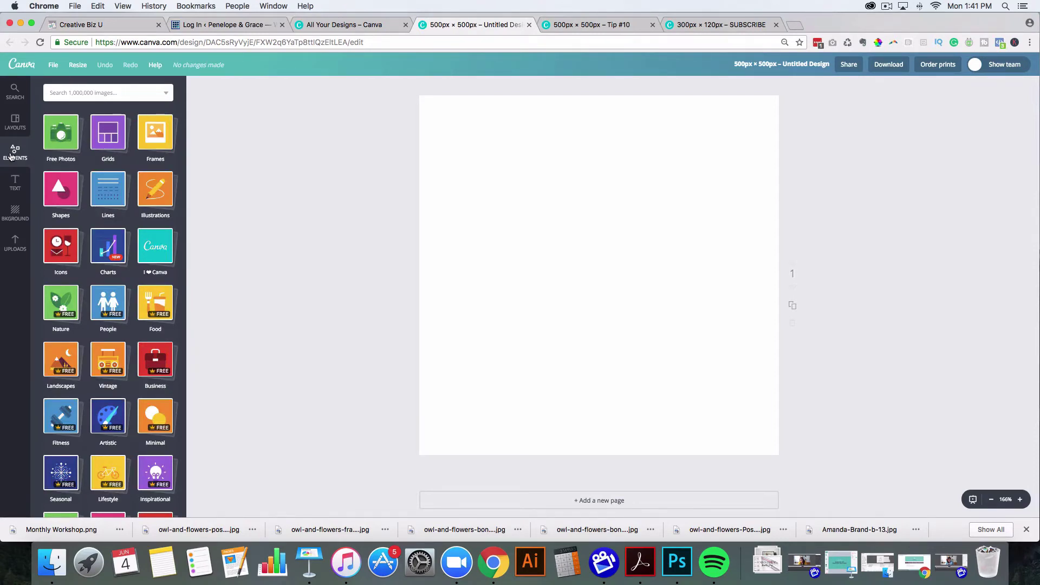
- Add a circle that fills the canvas and recolour it the muted purple brand colour
{"action": "left_click", "coordinate": [69, 192]}
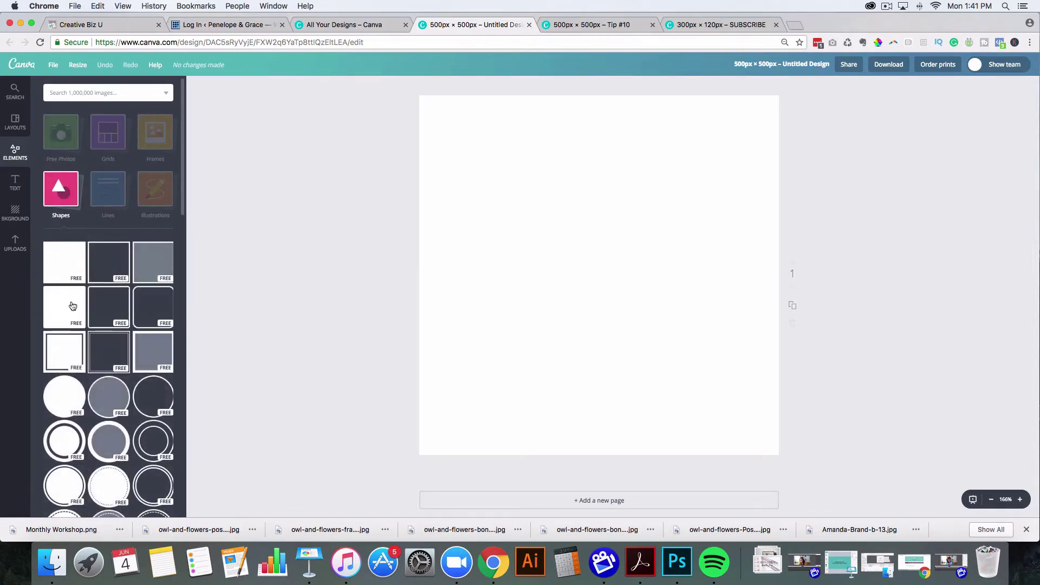
{"action": "left_click", "coordinate": [67, 391]}
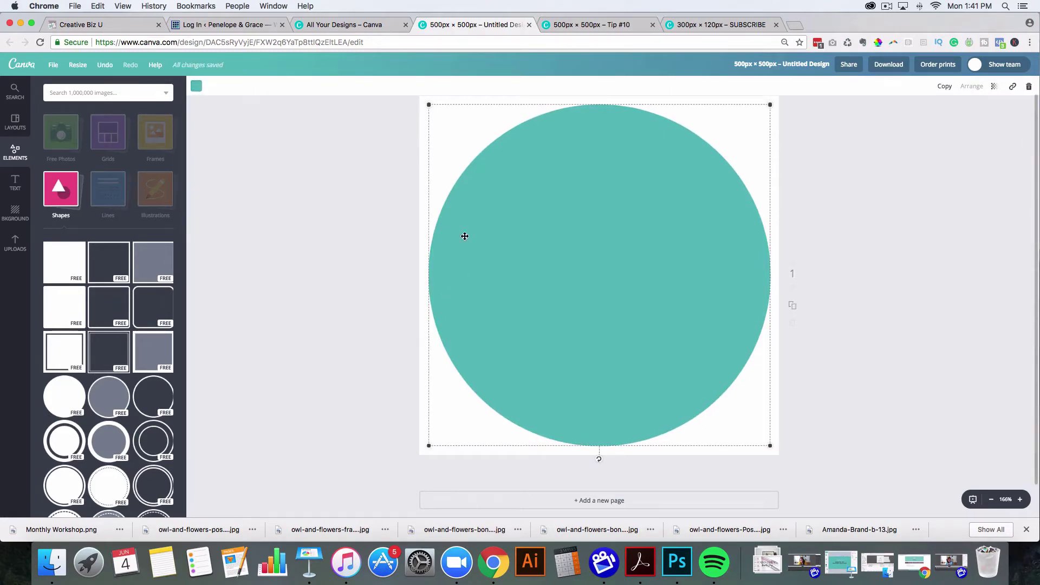
{"action": "left_click", "coordinate": [195, 88]}
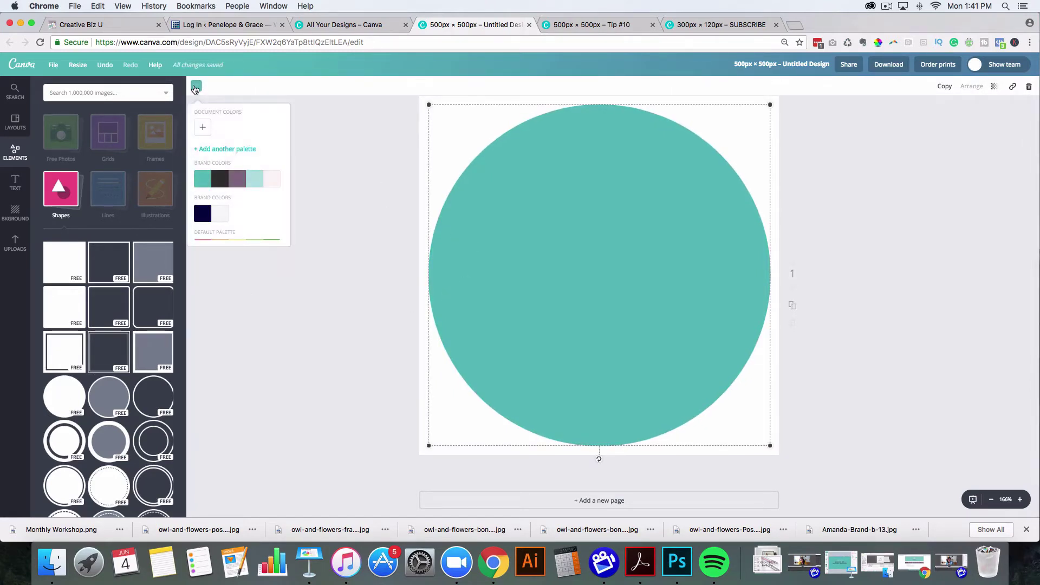
{"action": "left_click", "coordinate": [255, 182]}
{"action": "left_click", "coordinate": [236, 182]}
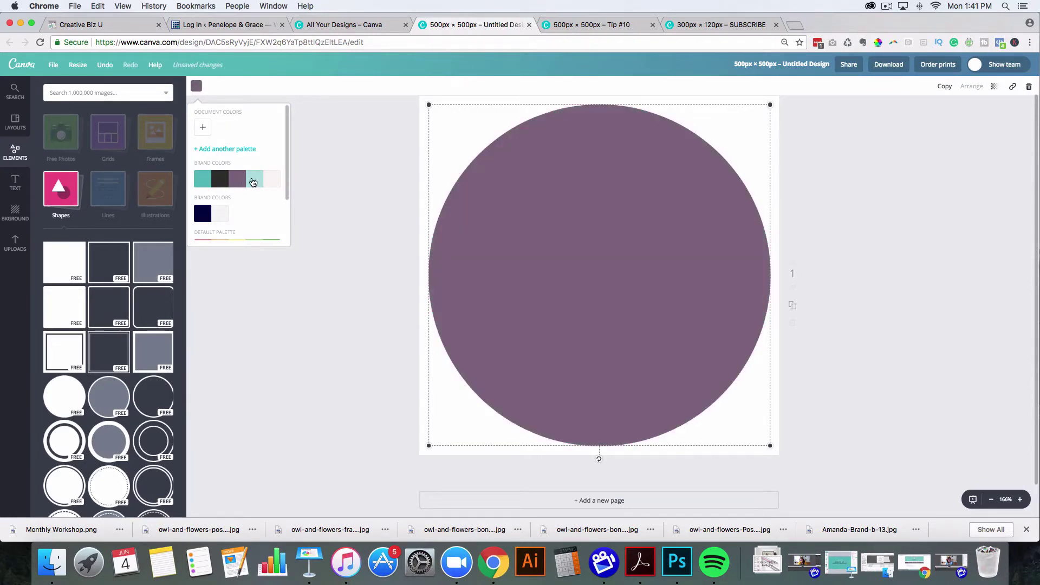
{"action": "left_click", "coordinate": [367, 168]}
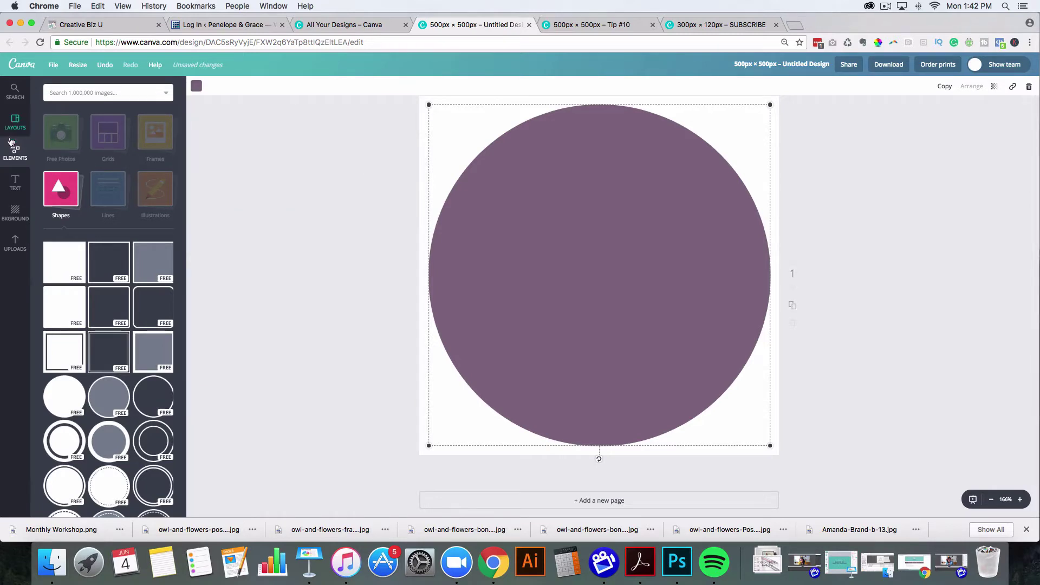
- Add a heading onto the circle and replace its text with 'Tip #1'
{"action": "left_click", "coordinate": [15, 183]}
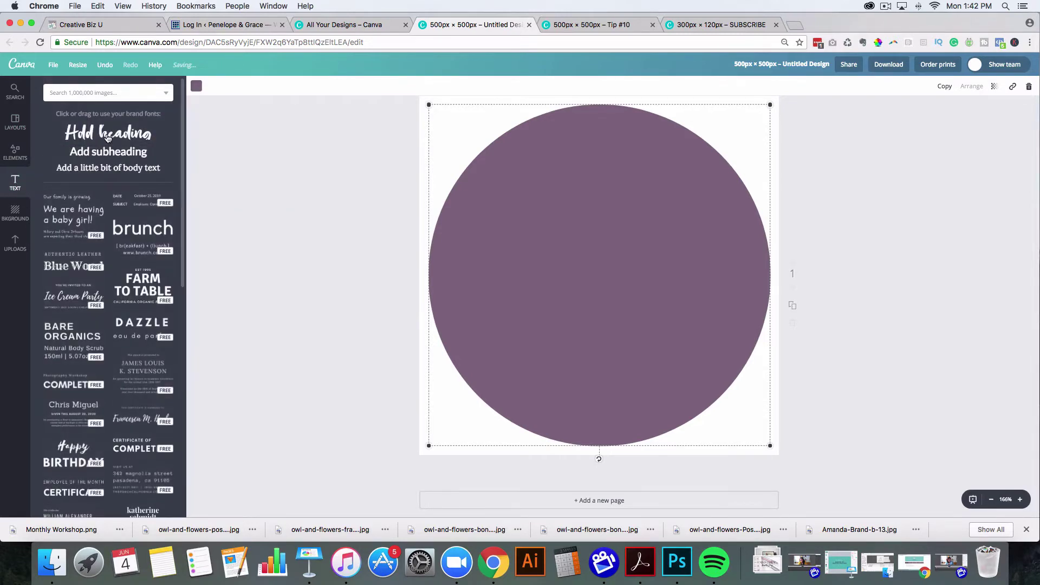
{"action": "left_click", "coordinate": [107, 138]}
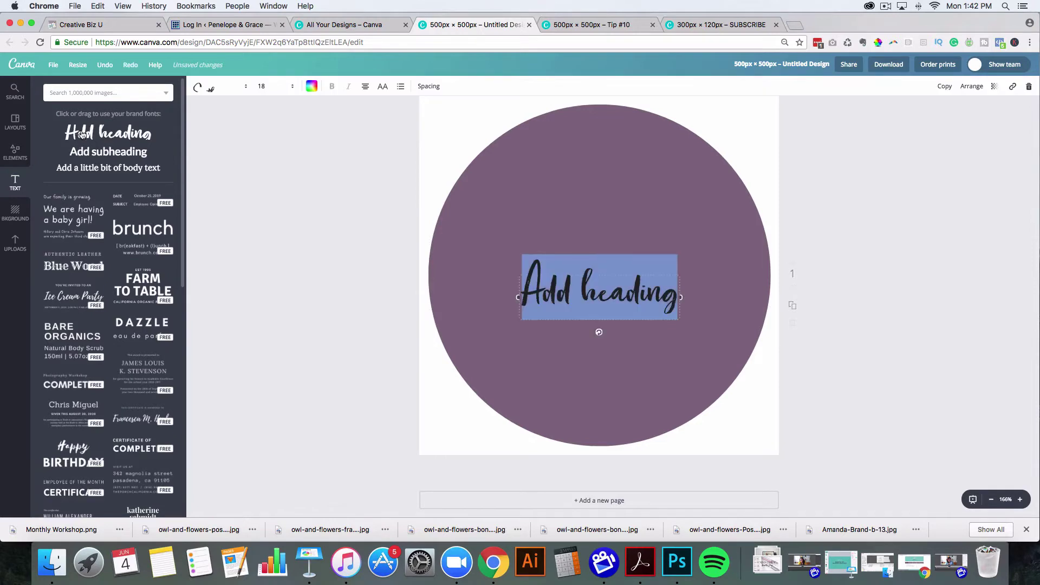
{"action": "left_click", "coordinate": [526, 291]}
{"action": "key", "text": "super+a"}
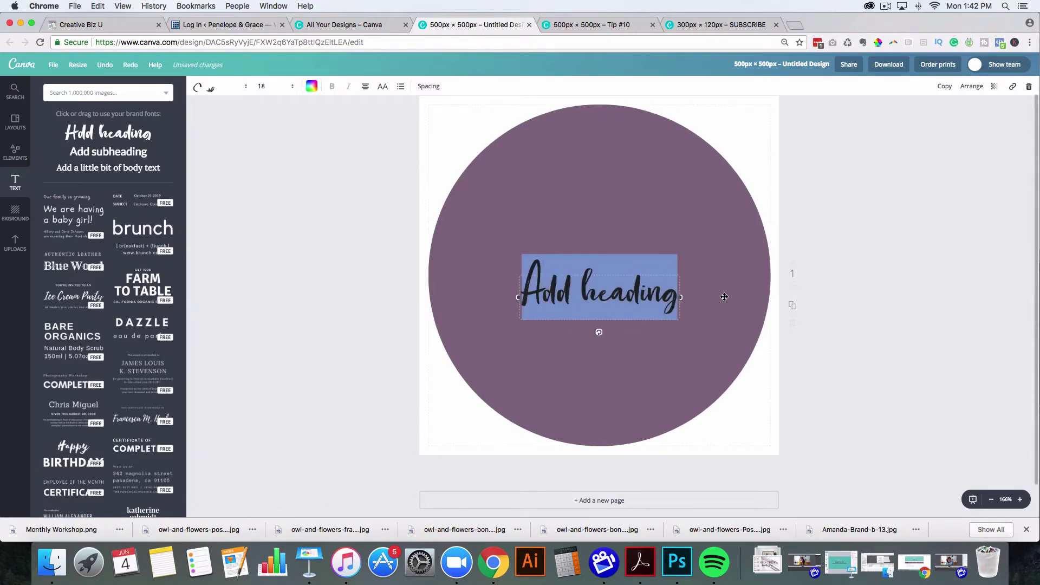
{"action": "type", "text": "Tip"}
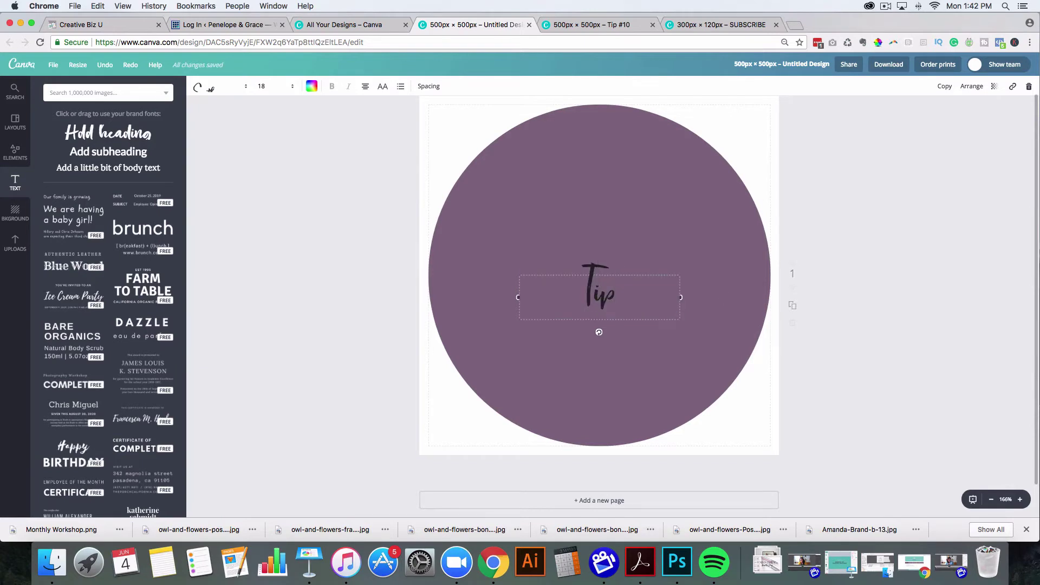
{"action": "type", "text": " #"}
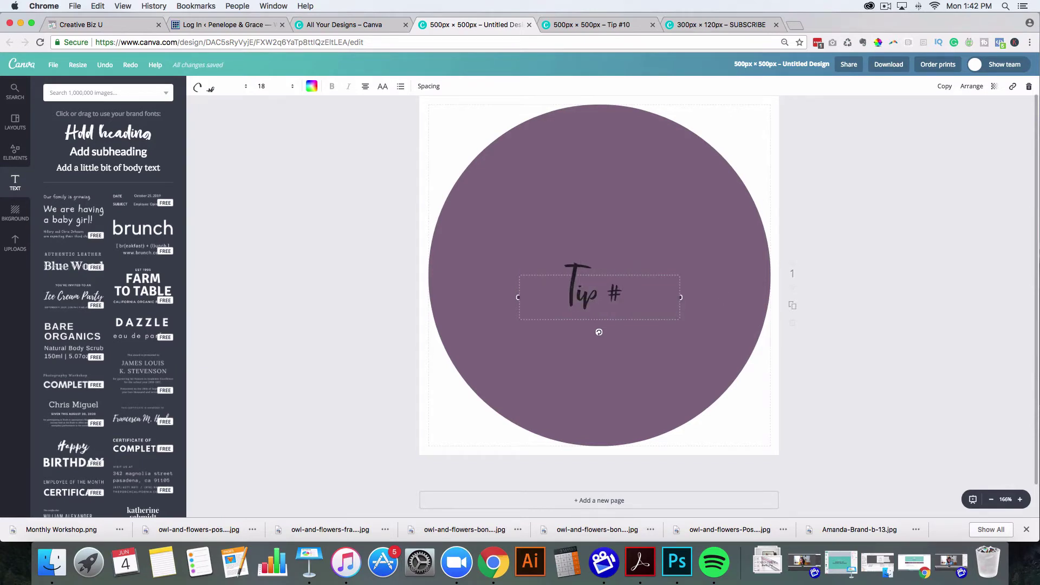
{"action": "type", "text": "1"}
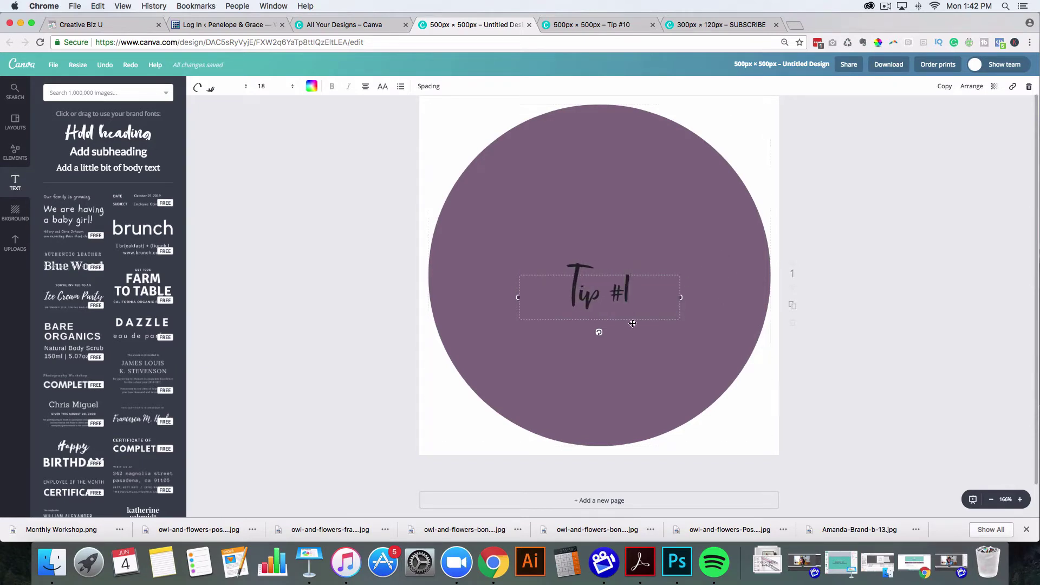
- Set the 'Tip #1' heading in the Silver South serif font
{"action": "left_click_drag", "start_coordinate": [631, 290], "coordinate": [542, 291]}
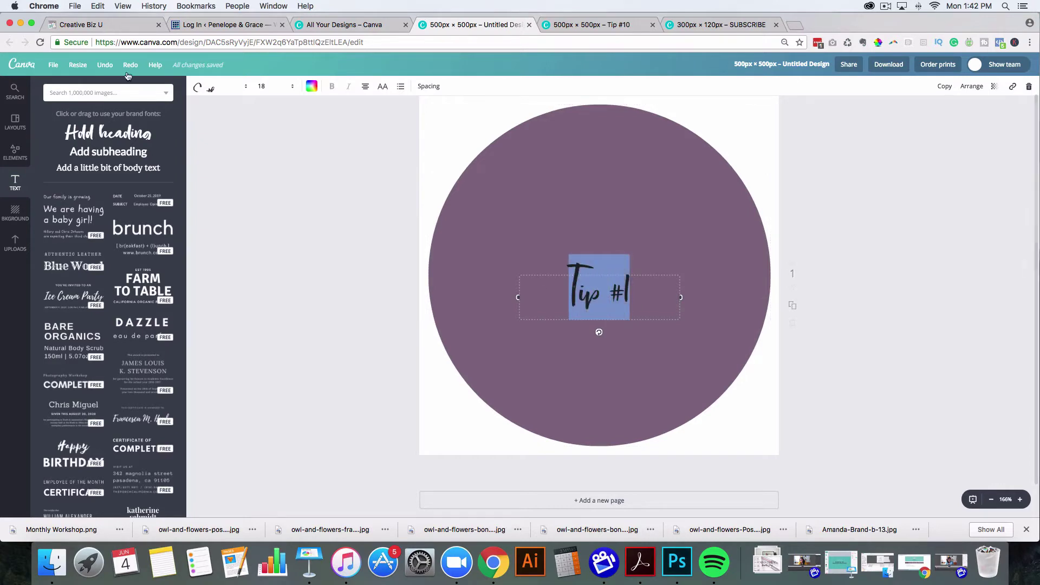
{"action": "left_click", "coordinate": [244, 87]}
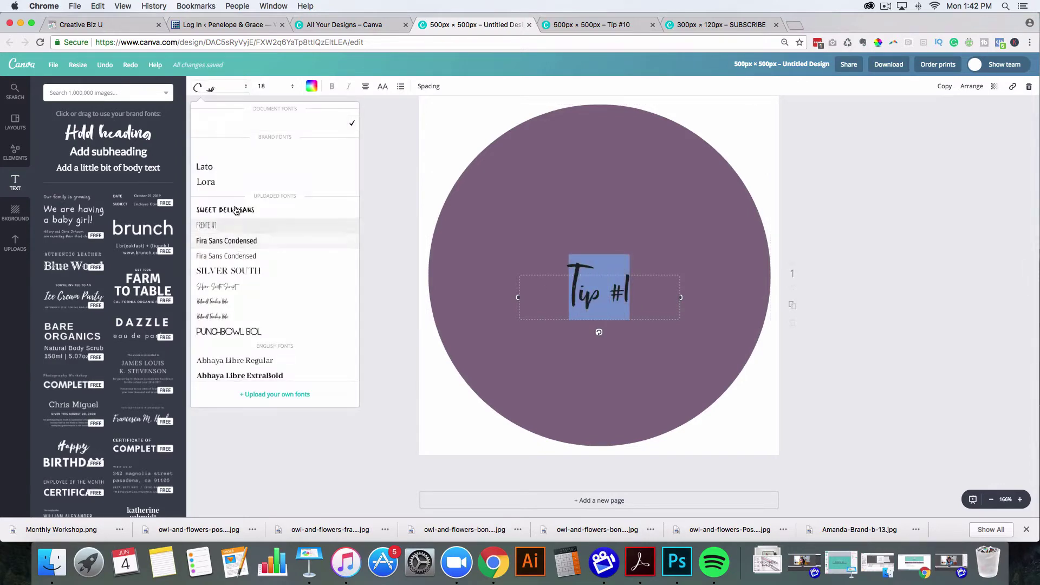
{"action": "left_click", "coordinate": [236, 272]}
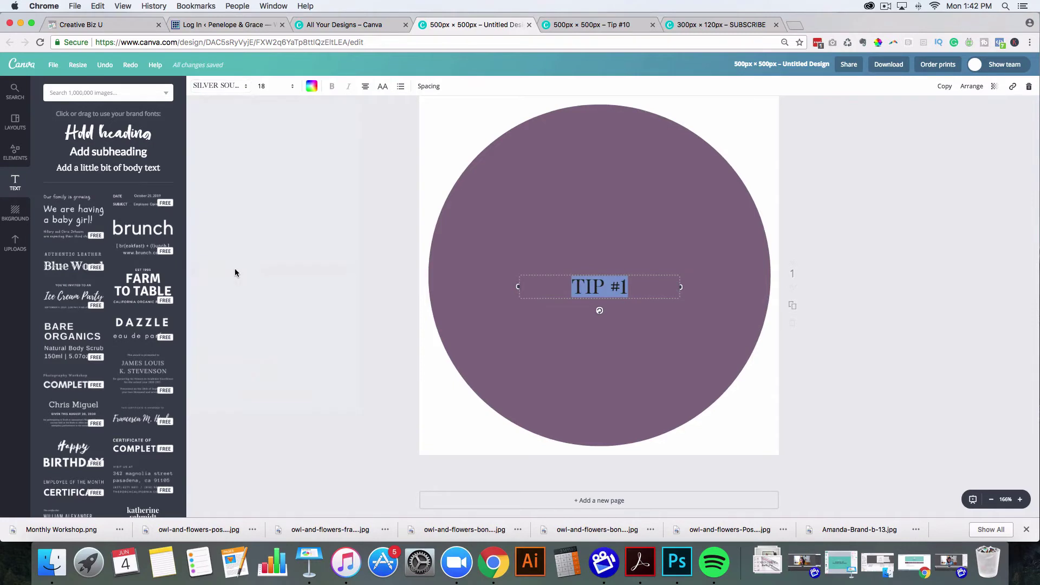
{"action": "left_click", "coordinate": [309, 190]}
{"action": "left_click", "coordinate": [601, 291]}
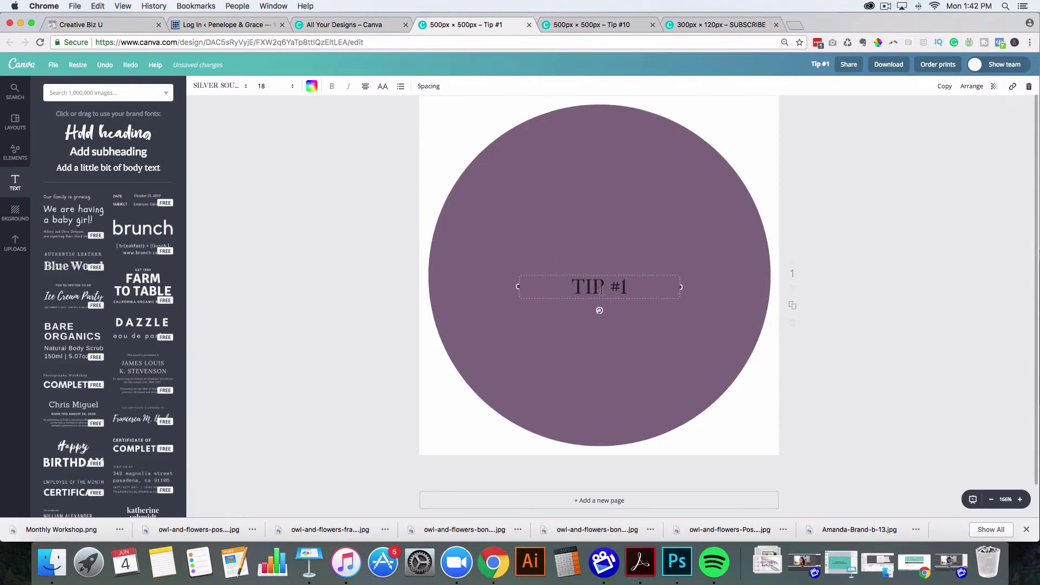
{"action": "left_click", "coordinate": [378, 265]}
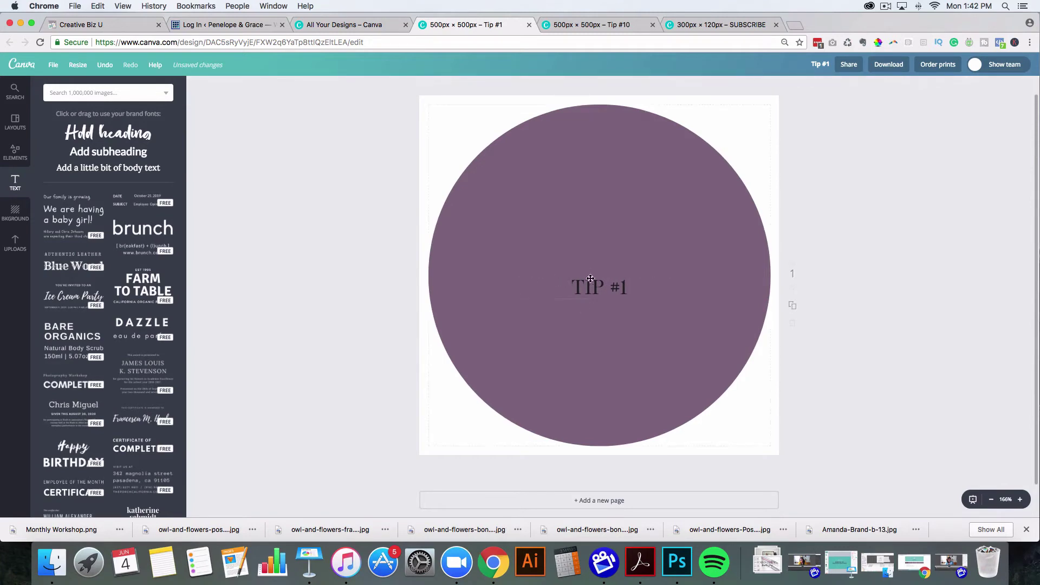
- Move the heading toward the circle's top and delete '#1', leaving just TIP
{"action": "left_click_drag", "start_coordinate": [596, 295], "coordinate": [572, 232]}
{"action": "double_click", "coordinate": [598, 223]}
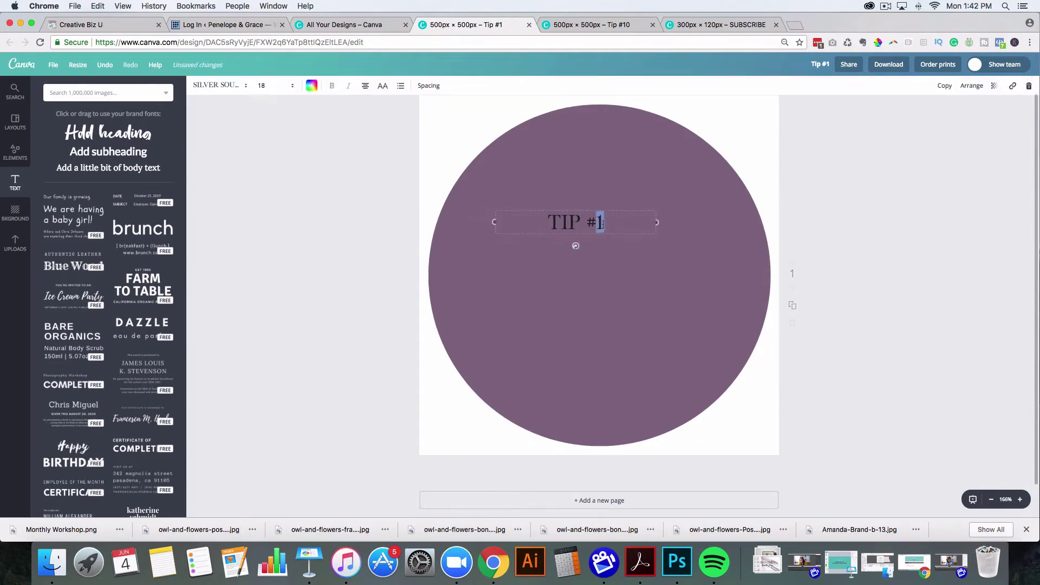
{"action": "left_click_drag", "start_coordinate": [603, 223], "coordinate": [576, 224]}
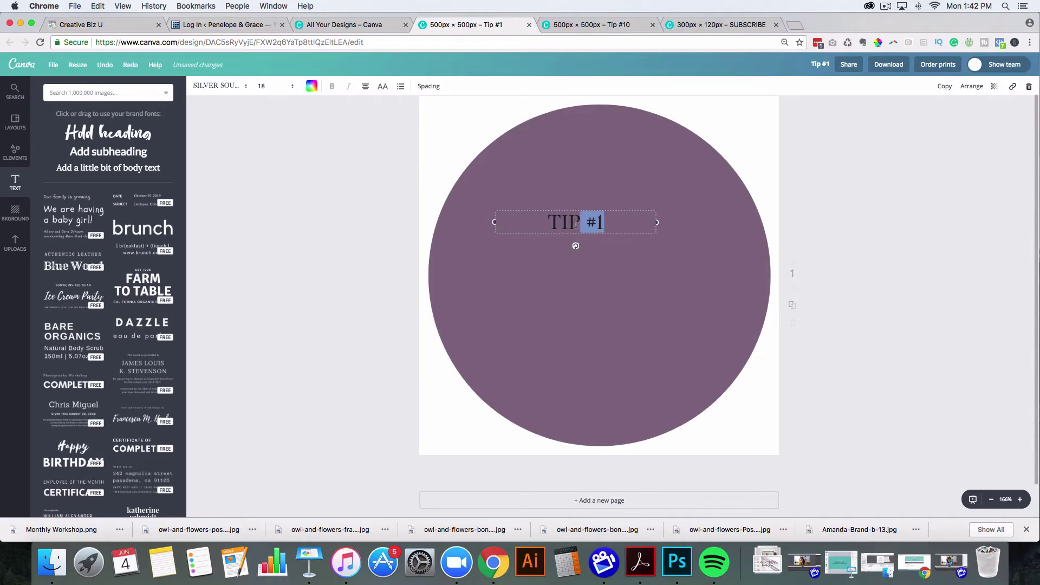
{"action": "key", "text": "BackSpace"}
- Add a subheading reading '#1' and drag TIP down to sit just above it
{"action": "left_click", "coordinate": [382, 239]}
{"action": "left_click", "coordinate": [109, 152]}
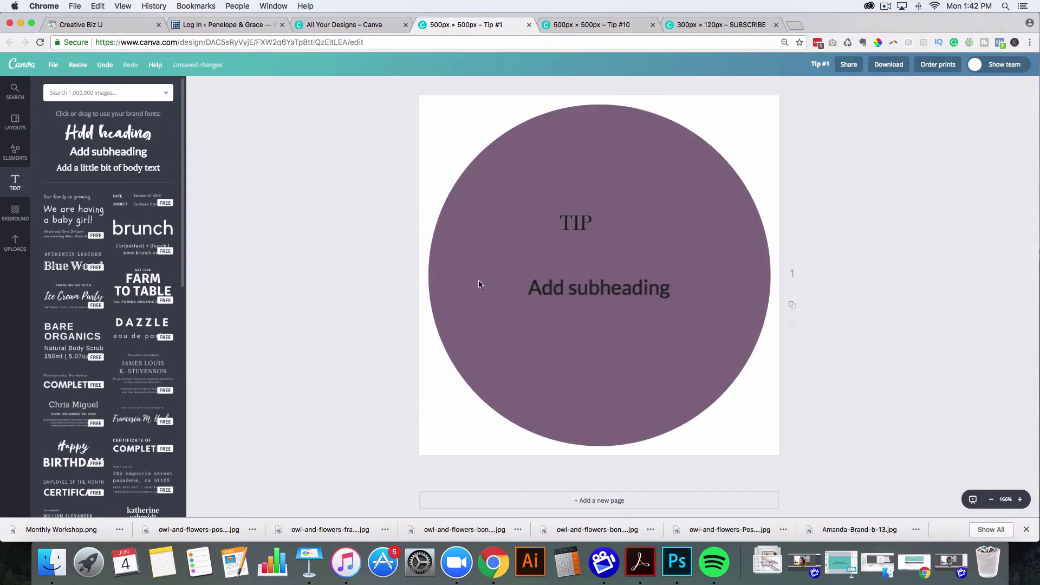
{"action": "left_click", "coordinate": [589, 297]}
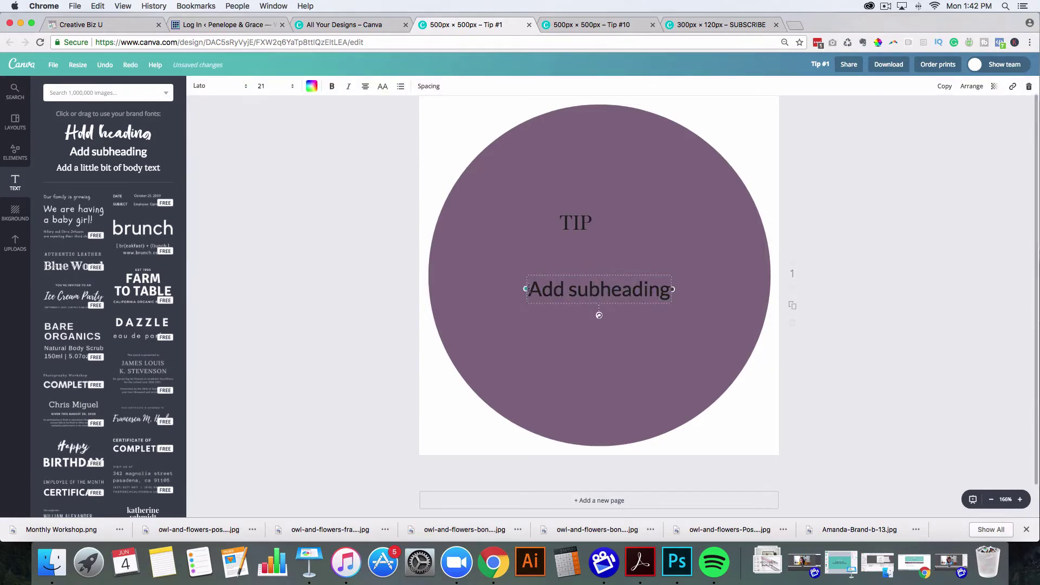
{"action": "left_click_drag", "start_coordinate": [530, 286], "coordinate": [666, 291]}
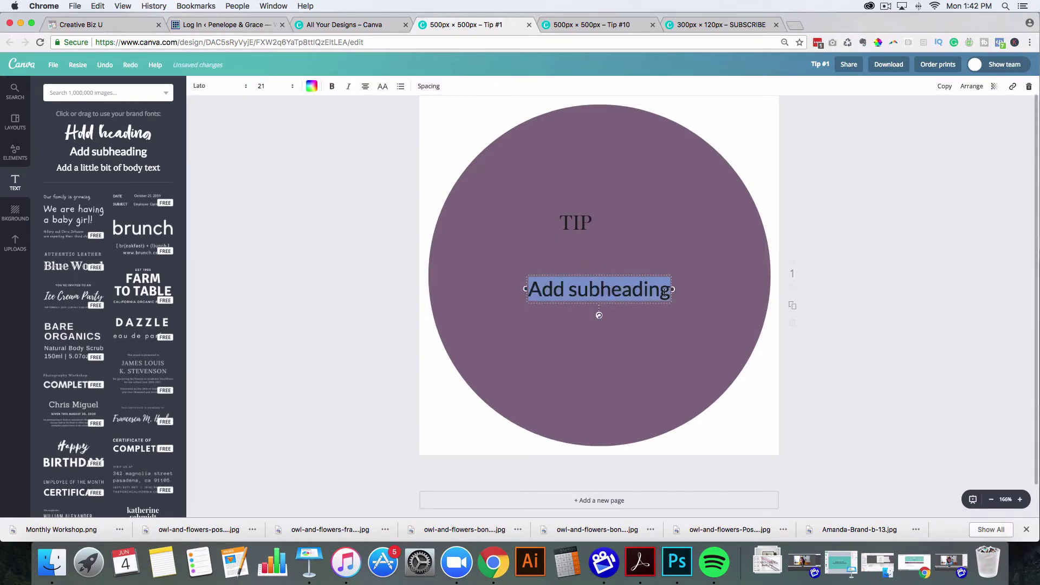
{"action": "type", "text": "#1"}
{"action": "left_click", "coordinate": [372, 237]}
{"action": "left_click_drag", "start_coordinate": [572, 214], "coordinate": [603, 285]}
- Make TIP size 64 in the Silver South Sunset script and place it above #1
{"action": "left_click", "coordinate": [557, 261]}
{"action": "left_click_drag", "start_coordinate": [557, 260], "coordinate": [652, 260]}
{"action": "left_click", "coordinate": [266, 87]}
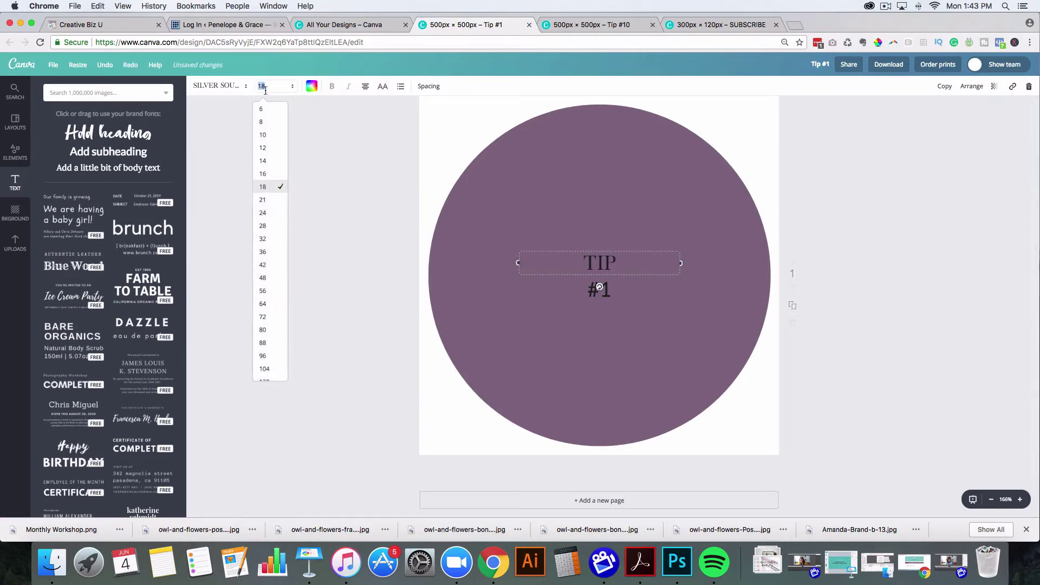
{"action": "left_click", "coordinate": [268, 306]}
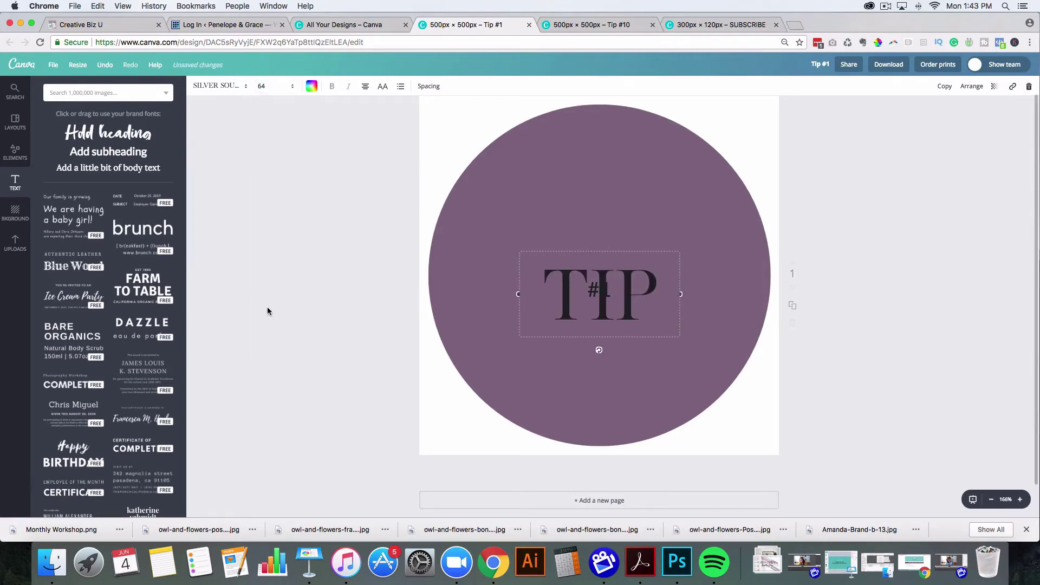
{"action": "left_click", "coordinate": [226, 86]}
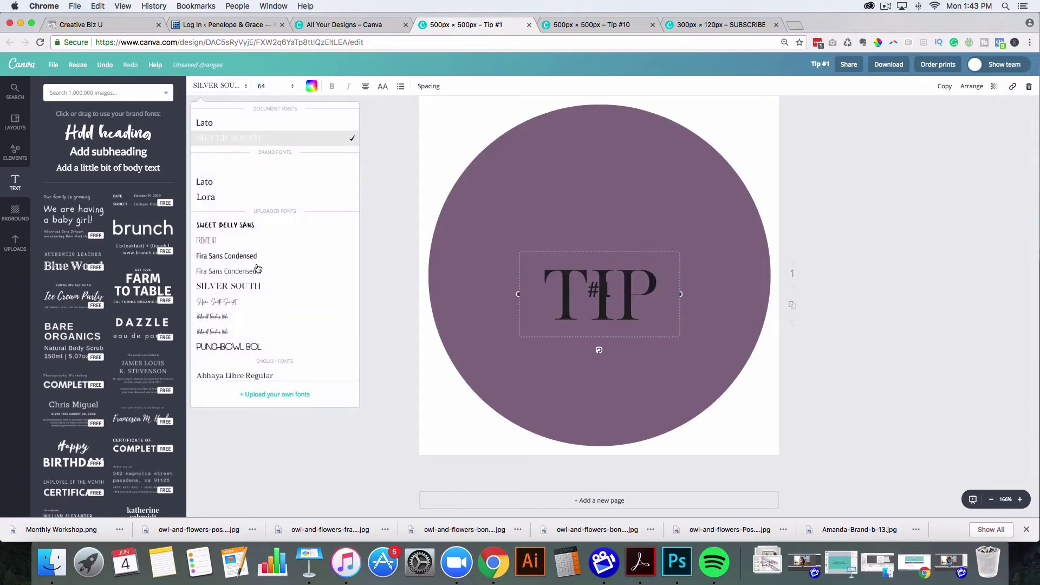
{"action": "left_click", "coordinate": [236, 306]}
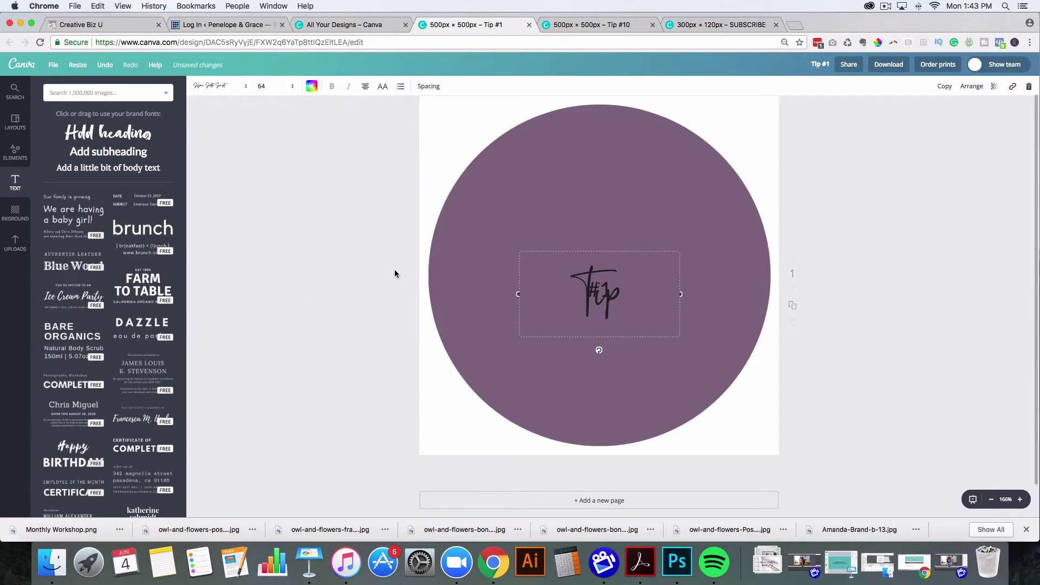
{"action": "left_click", "coordinate": [379, 262]}
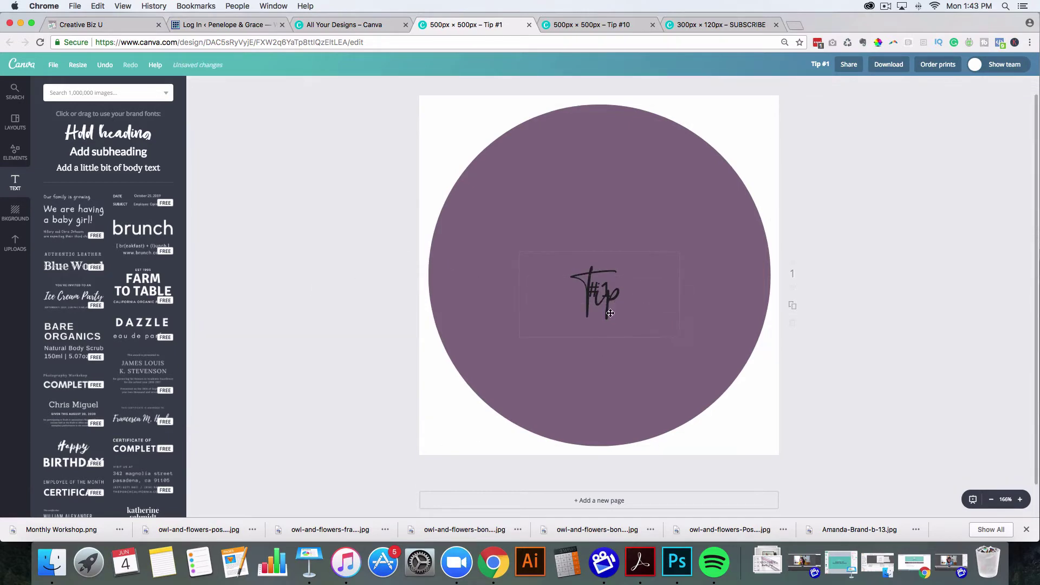
{"action": "left_click_drag", "start_coordinate": [612, 305], "coordinate": [610, 265]}
- Set #1 in the Silver South font and nudge it slightly lower in the circle
{"action": "left_click", "coordinate": [600, 295]}
{"action": "left_click", "coordinate": [600, 296]}
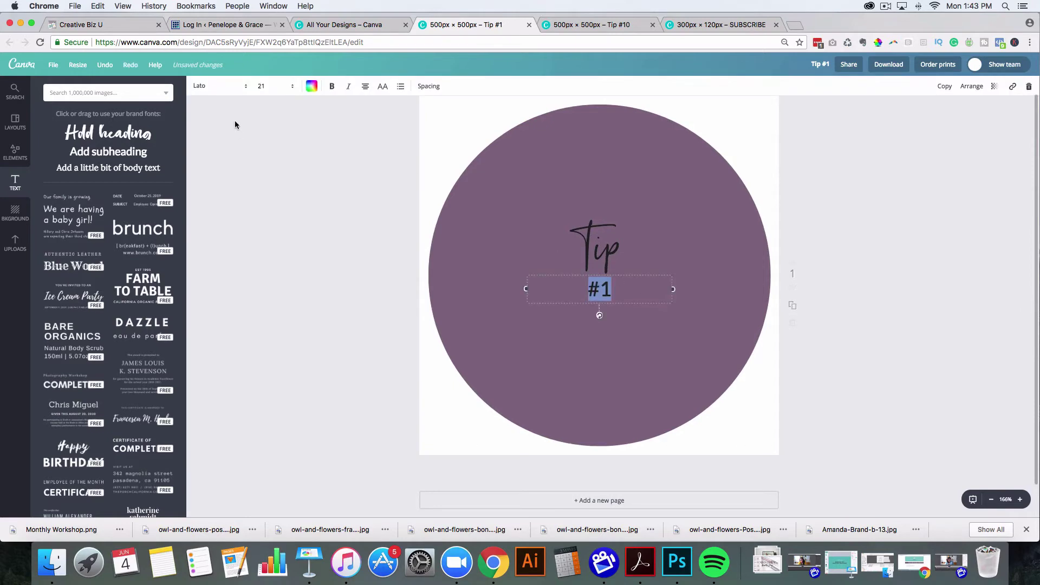
{"action": "left_click", "coordinate": [222, 91]}
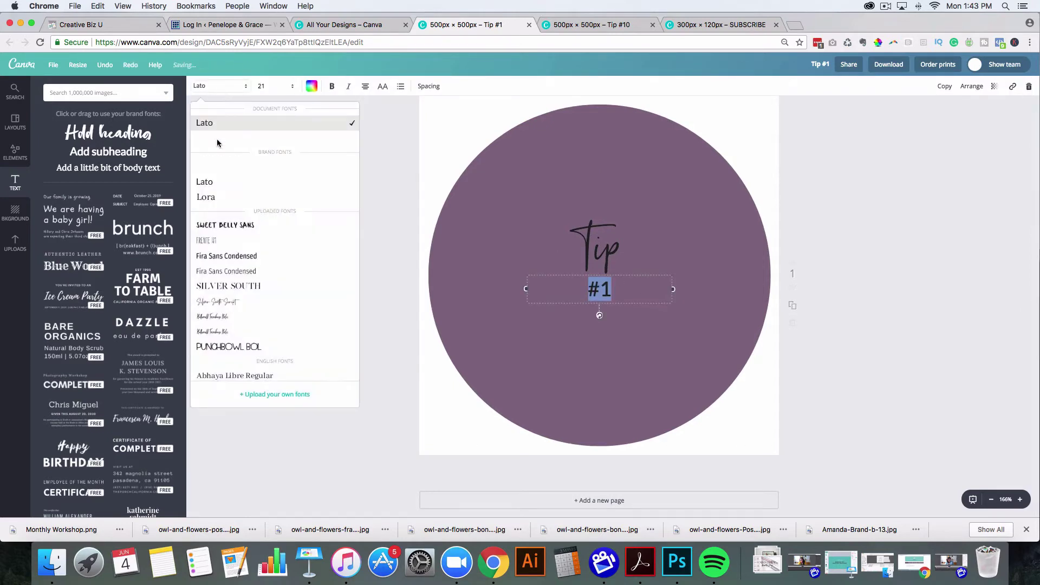
{"action": "left_click", "coordinate": [214, 287]}
{"action": "left_click", "coordinate": [306, 279]}
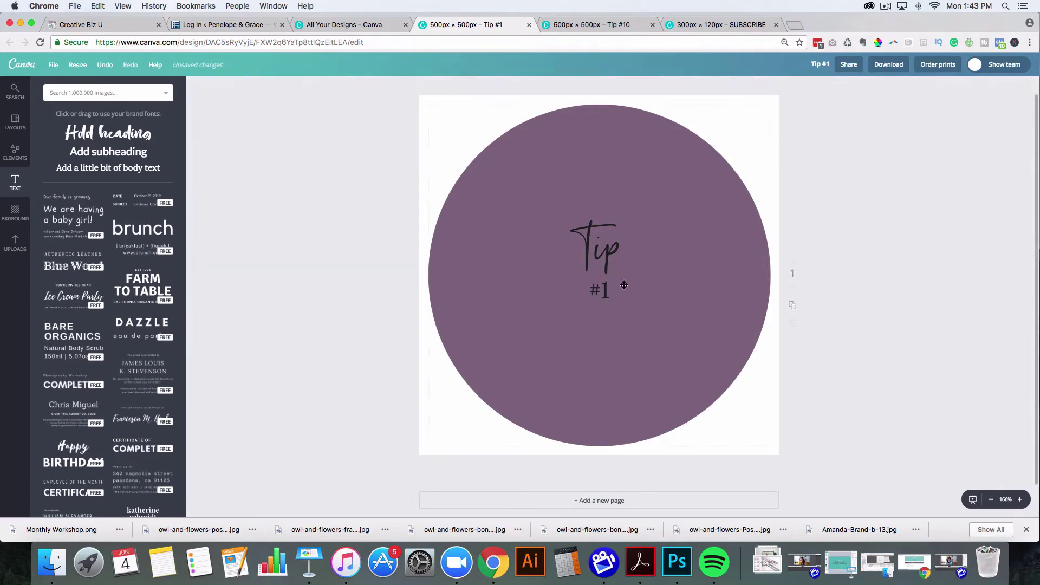
{"action": "left_click_drag", "start_coordinate": [600, 292], "coordinate": [603, 301]}
- Enlarge #1 to size 96 and move the script Tip up so it clears #1
{"action": "left_click", "coordinate": [584, 300]}
{"action": "left_click_drag", "start_coordinate": [584, 300], "coordinate": [610, 299]}
{"action": "left_click", "coordinate": [276, 87]}
{"action": "left_click", "coordinate": [262, 335]}
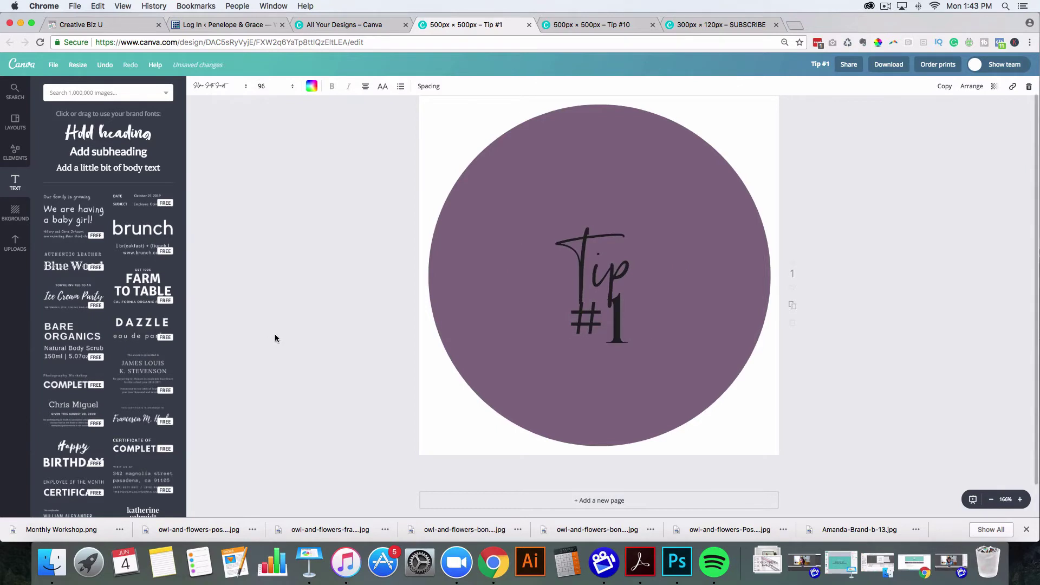
{"action": "left_click", "coordinate": [290, 334]}
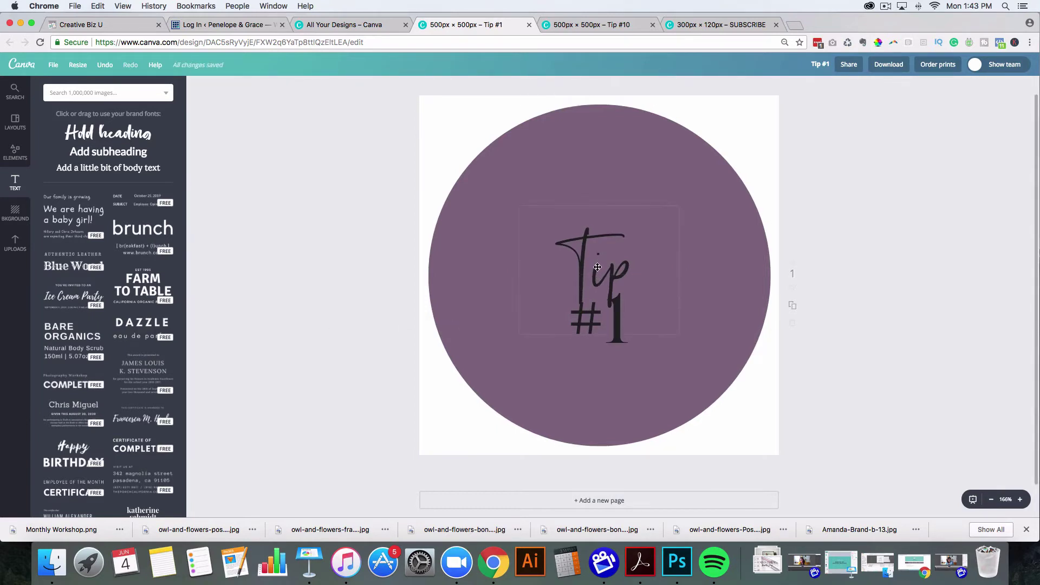
{"action": "left_click_drag", "start_coordinate": [598, 265], "coordinate": [596, 252]}
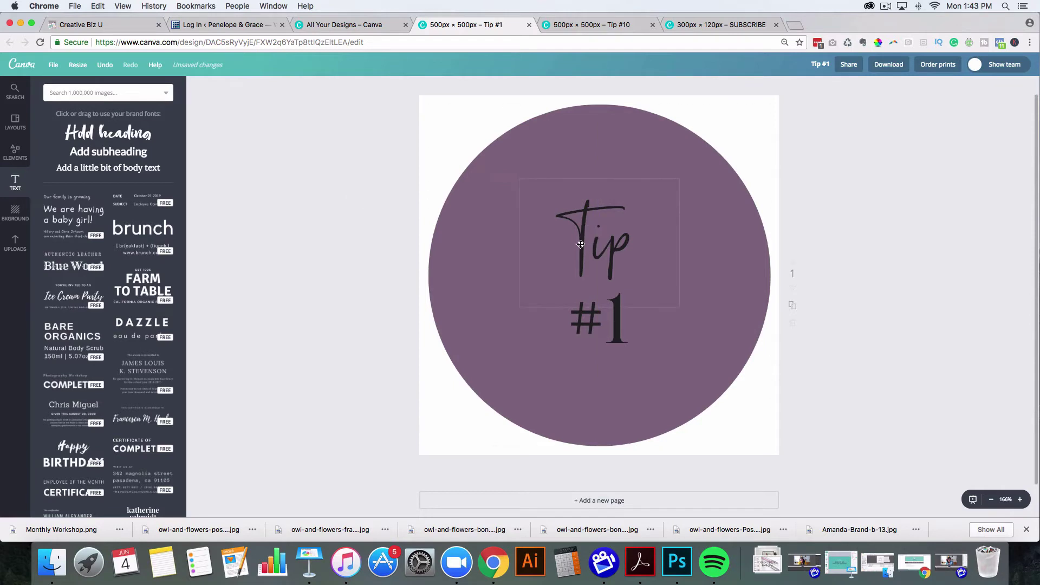
- Change the script Tip text colour to white
{"action": "double_click", "coordinate": [580, 244]}
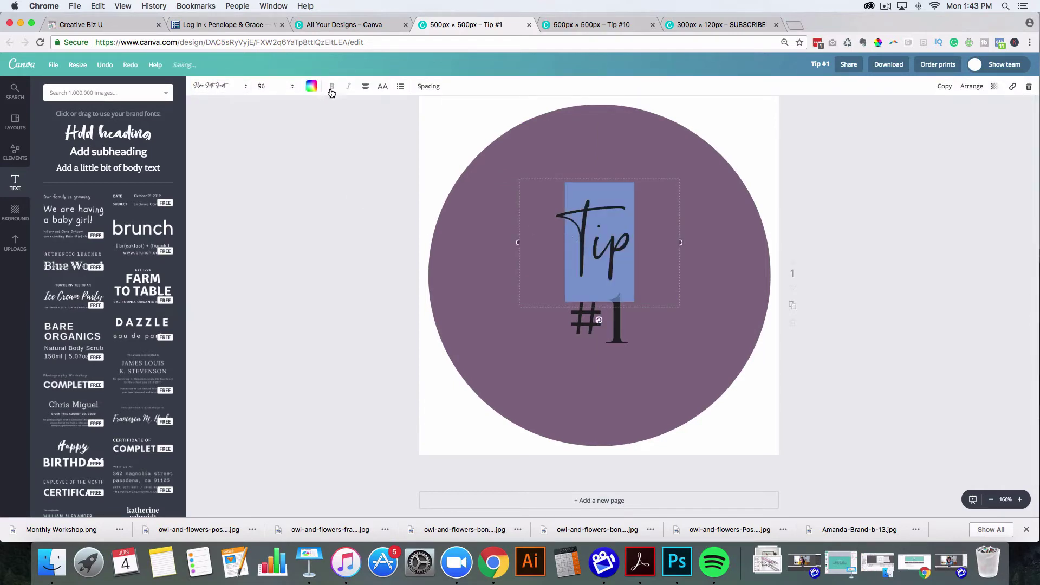
{"action": "left_click", "coordinate": [312, 87]}
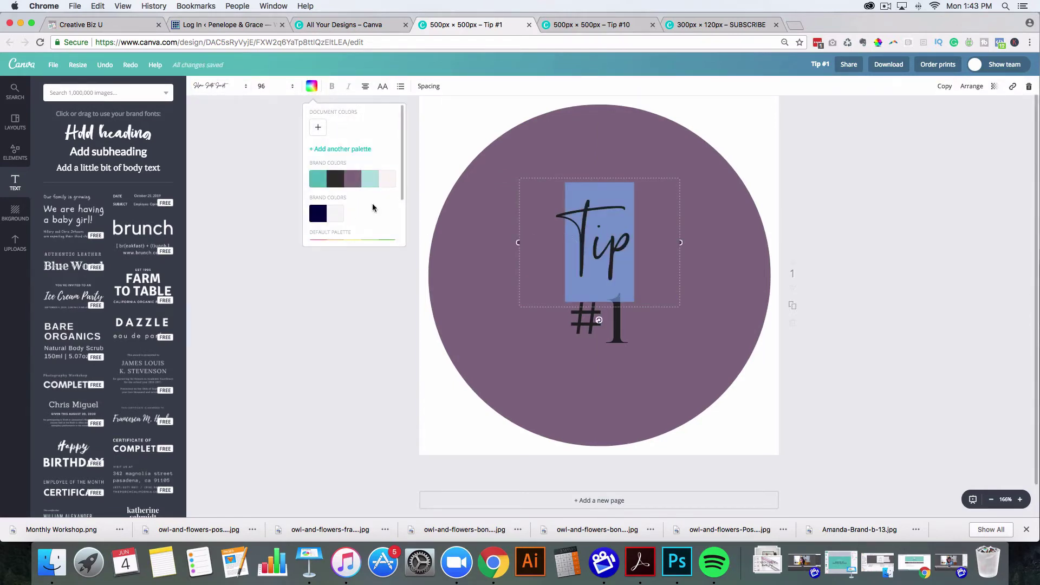
{"action": "scroll", "coordinate": [404, 158], "scroll_direction": "down", "scroll_amount": 3}
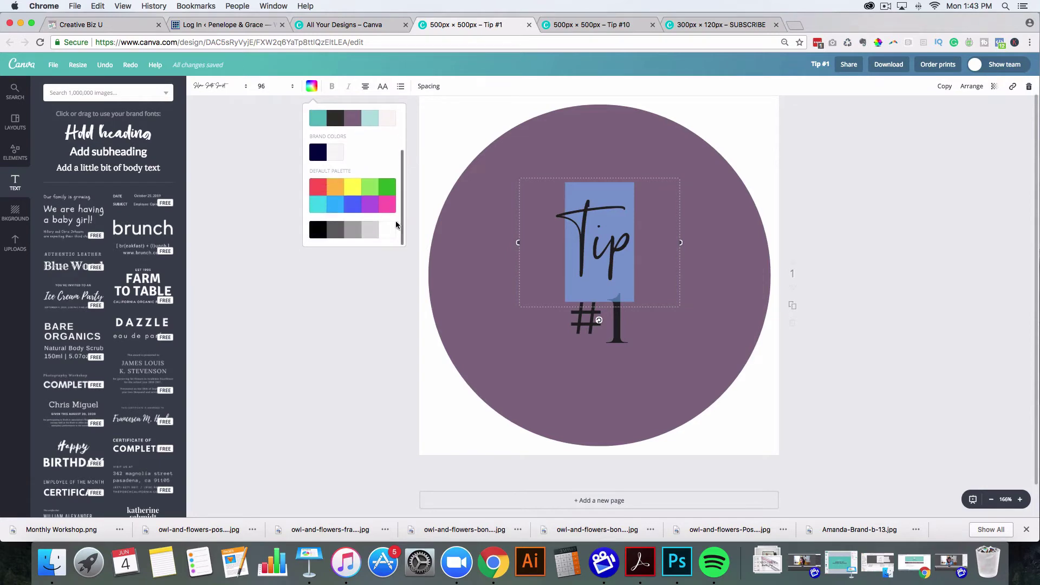
{"action": "left_click", "coordinate": [390, 231]}
{"action": "left_click", "coordinate": [391, 297]}
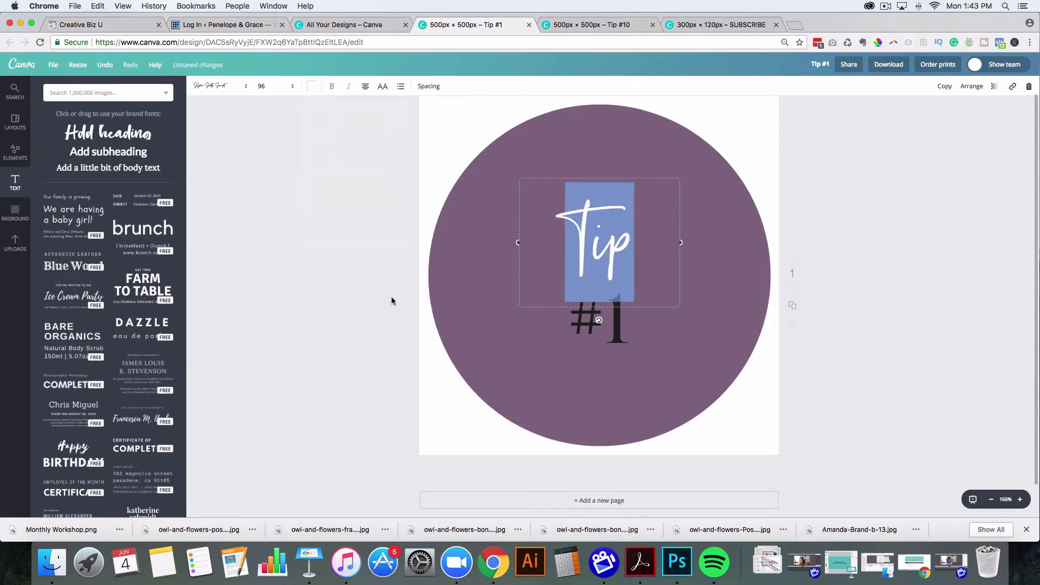
- Make #1 white too, then nudge Tip and #1 closer together
{"action": "left_click", "coordinate": [408, 297]}
{"action": "double_click", "coordinate": [617, 320]}
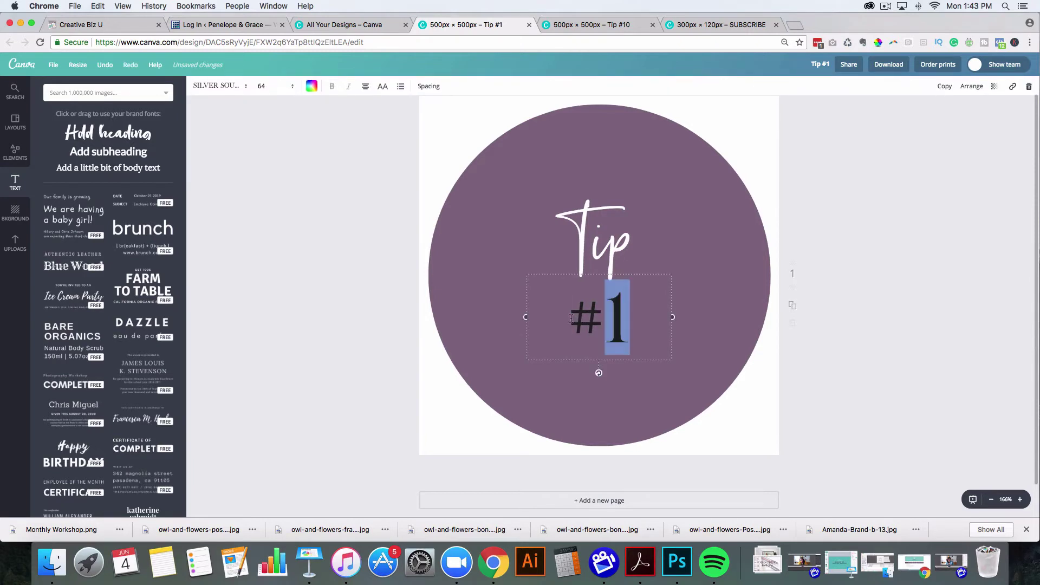
{"action": "double_click", "coordinate": [575, 318]}
{"action": "left_click_drag", "start_coordinate": [575, 318], "coordinate": [627, 320]}
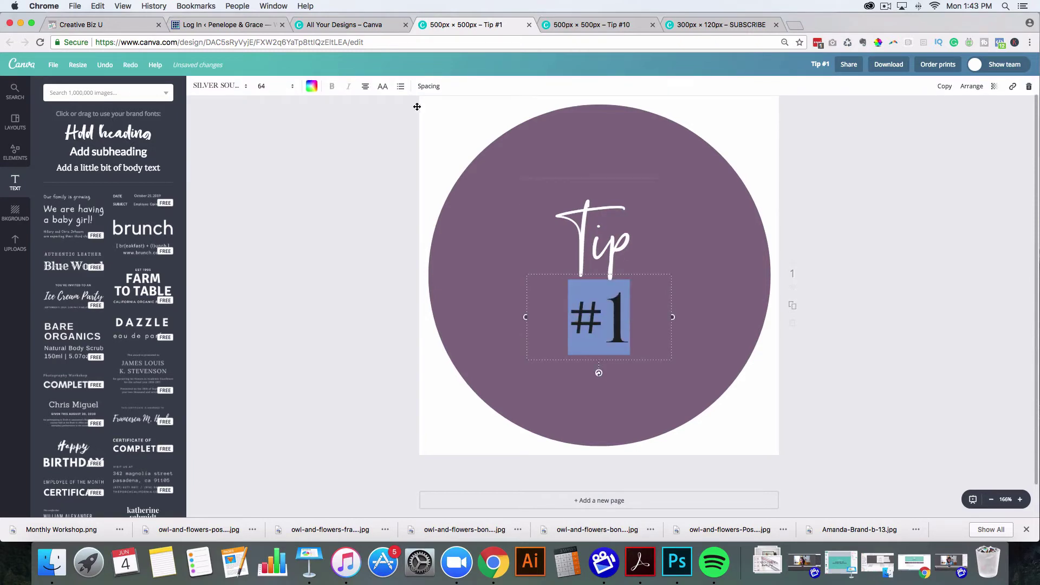
{"action": "left_click", "coordinate": [312, 86]}
{"action": "scroll", "coordinate": [387, 217], "scroll_direction": "down", "scroll_amount": 3}
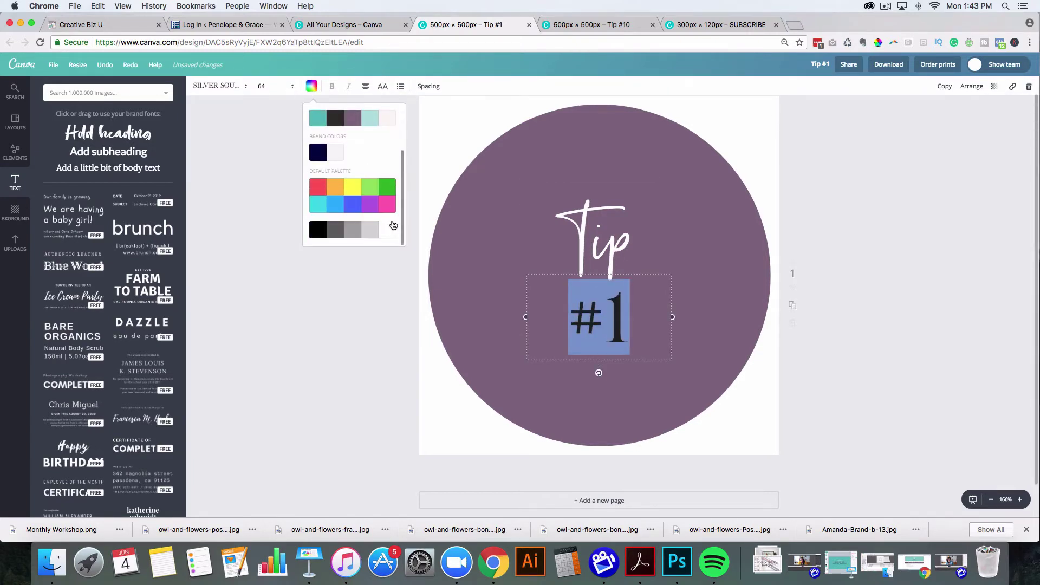
{"action": "left_click", "coordinate": [388, 231]}
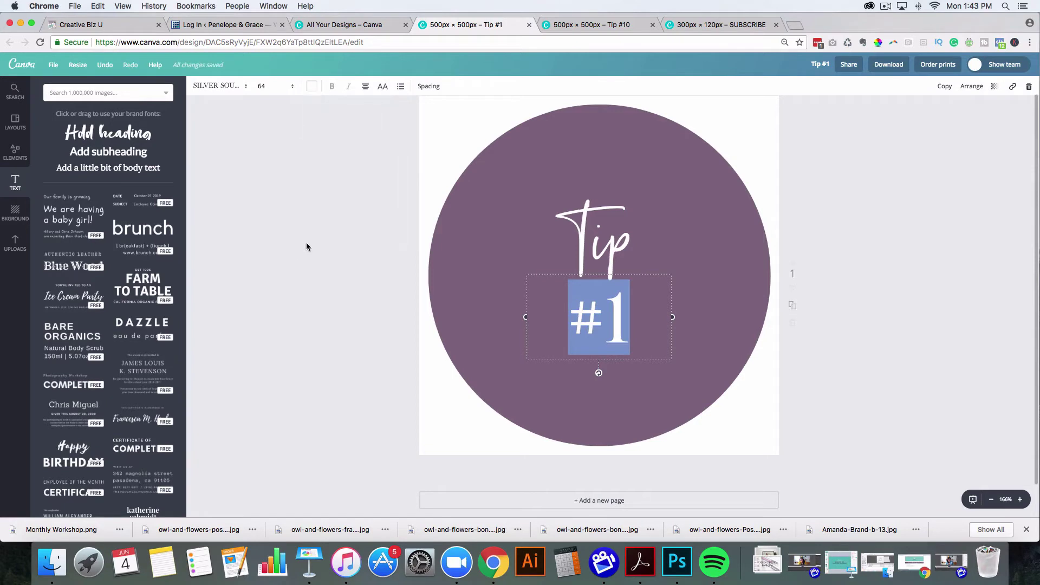
{"action": "left_click", "coordinate": [307, 246]}
{"action": "left_click_drag", "start_coordinate": [599, 250], "coordinate": [598, 241]}
{"action": "left_click_drag", "start_coordinate": [607, 329], "coordinate": [606, 310]}
- Deselect the text and download the Tip #1 design as a PNG with transparent background
{"action": "left_click", "coordinate": [379, 256]}
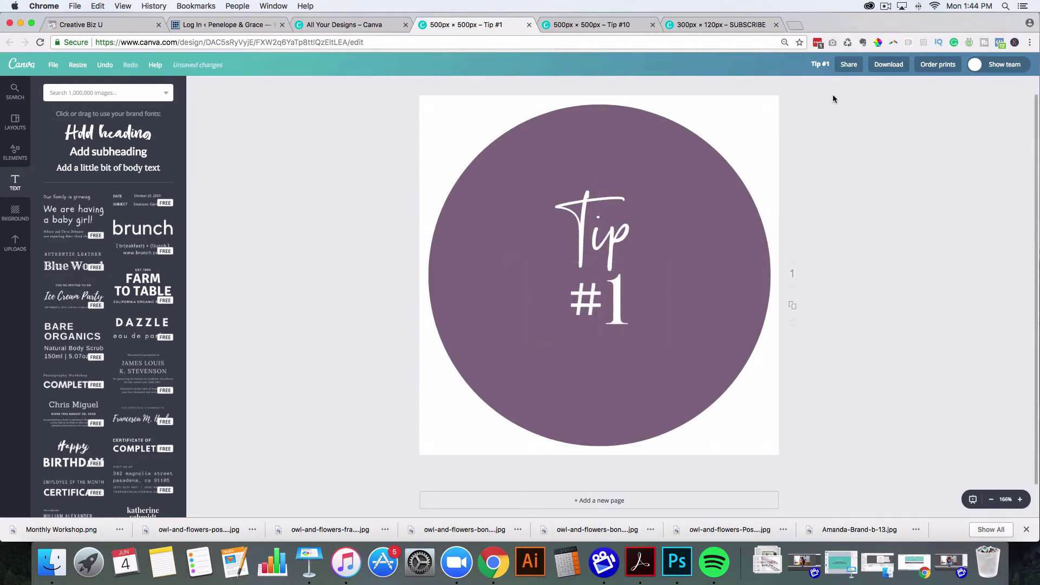
{"action": "left_click", "coordinate": [890, 65]}
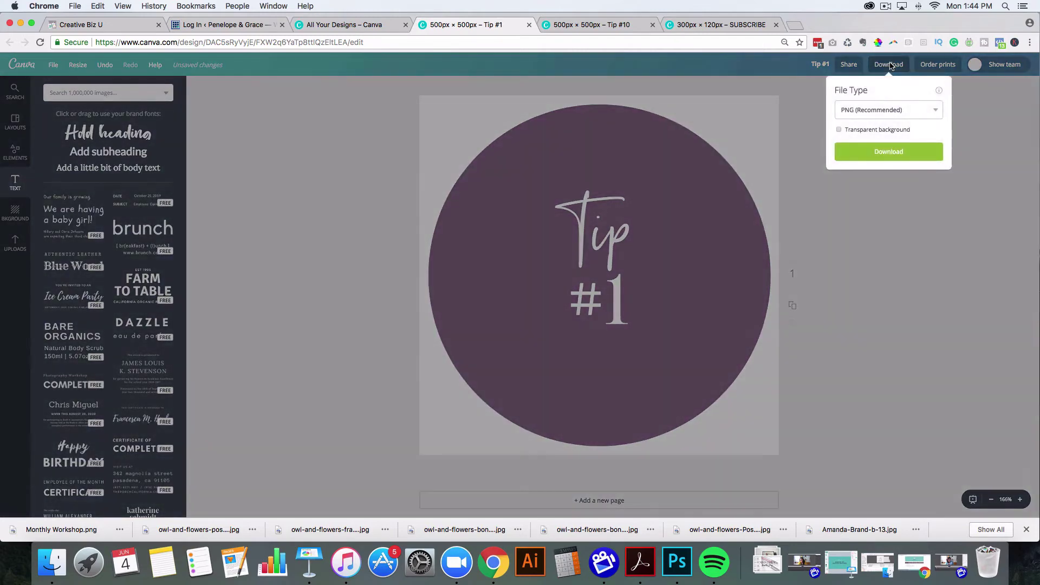
{"action": "left_click", "coordinate": [839, 130]}
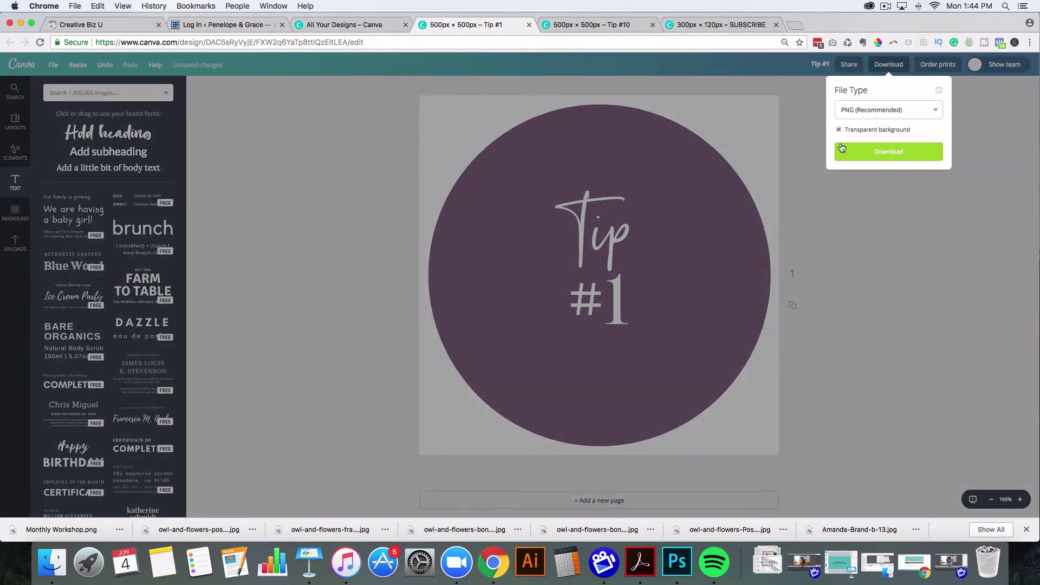
{"action": "left_click", "coordinate": [891, 157]}
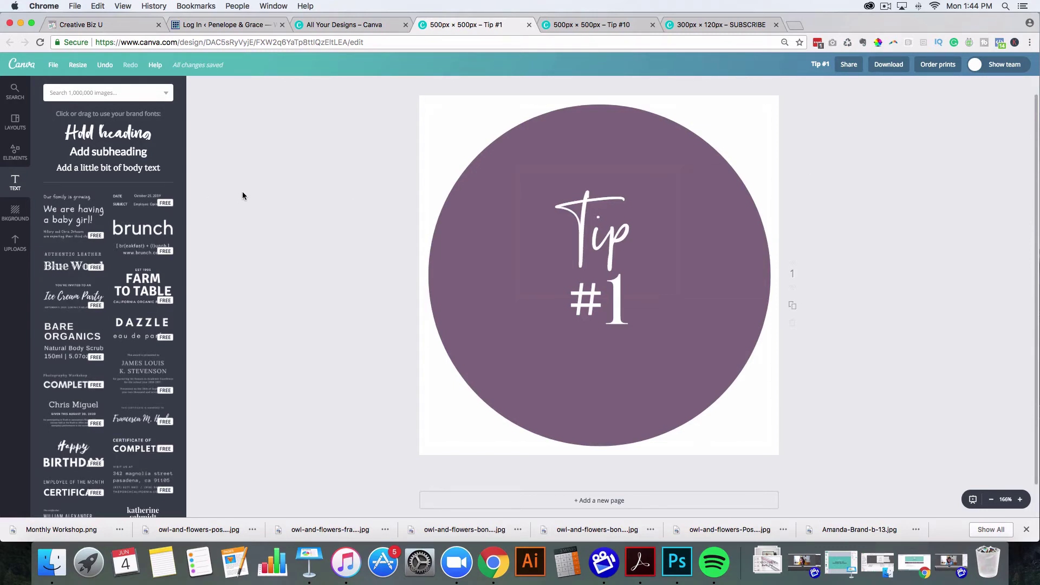
- Browse the Elements shapes library without adding anything
{"action": "left_click", "coordinate": [15, 151]}
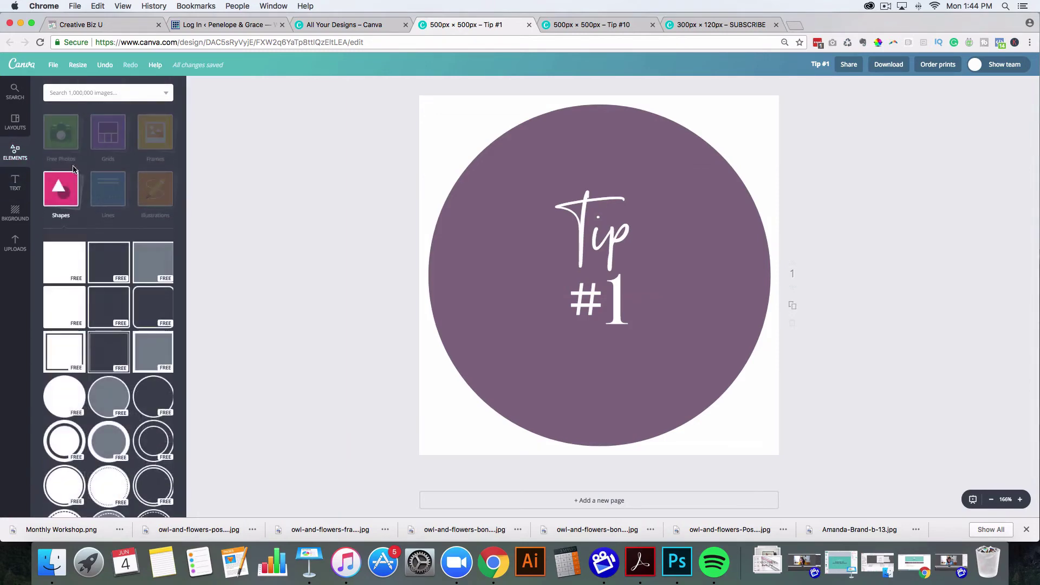
{"action": "scroll", "coordinate": [124, 247], "scroll_direction": "down", "scroll_amount": 10}
{"action": "scroll", "coordinate": [123, 247], "scroll_direction": "down", "scroll_amount": 10}
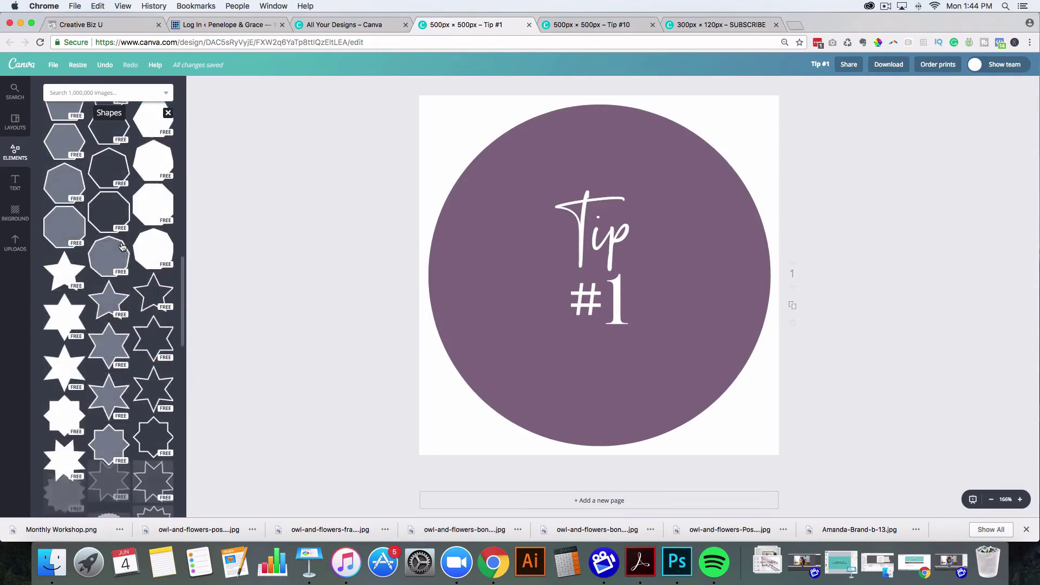
{"action": "scroll", "coordinate": [122, 247], "scroll_direction": "down", "scroll_amount": 5}
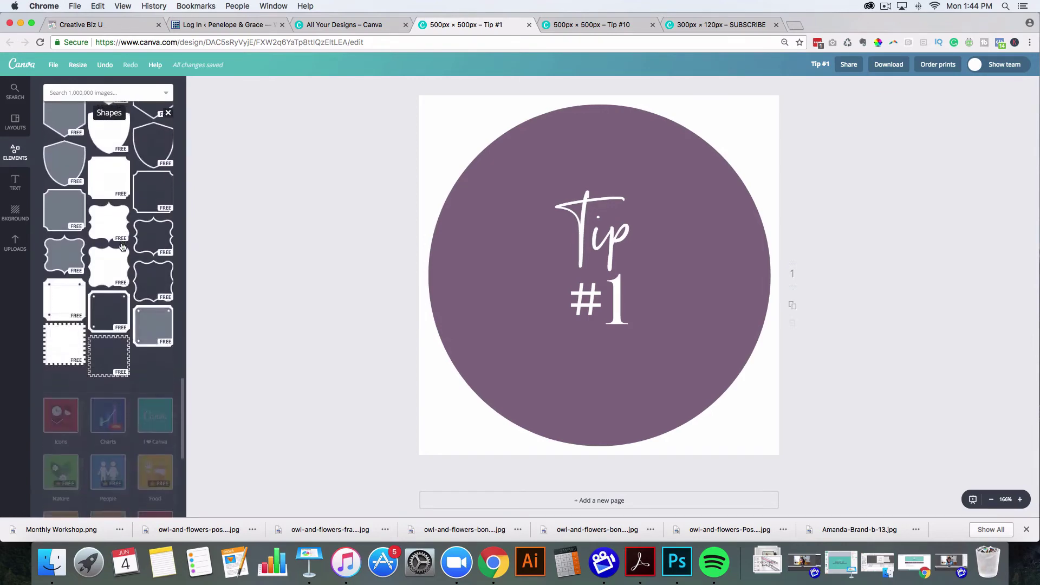
{"action": "scroll", "coordinate": [128, 234], "scroll_direction": "up", "scroll_amount": 10}
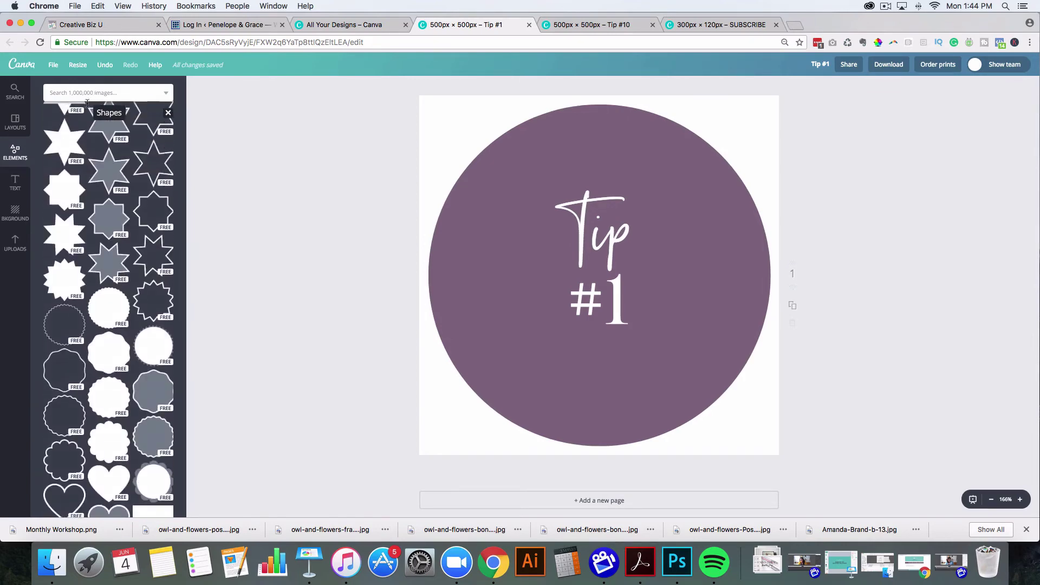
- Search the element library for 'arrow' and scroll through the results, adding nothing
{"action": "left_click", "coordinate": [136, 93]}
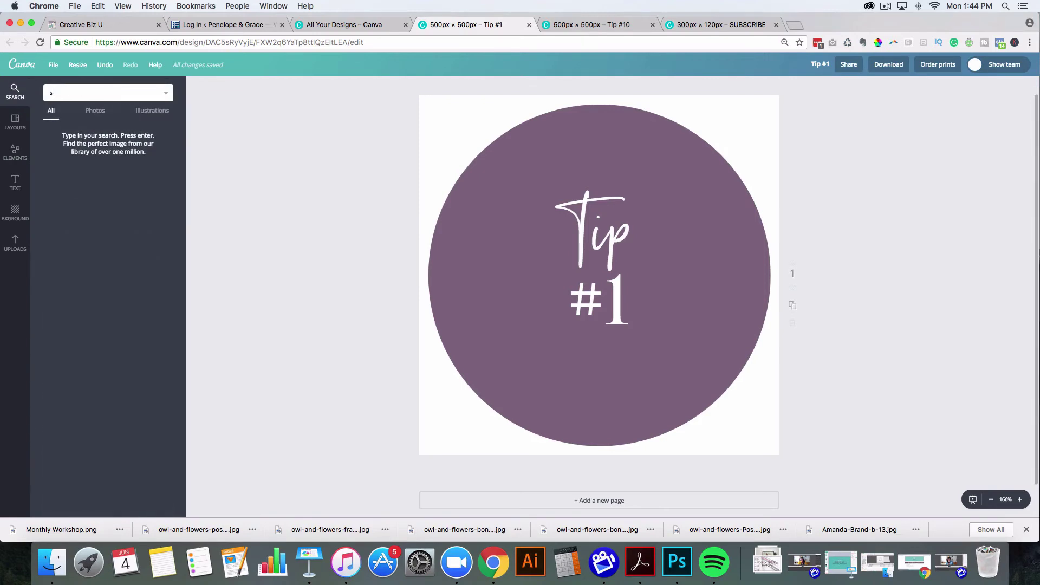
{"action": "type", "text": "arrow"}
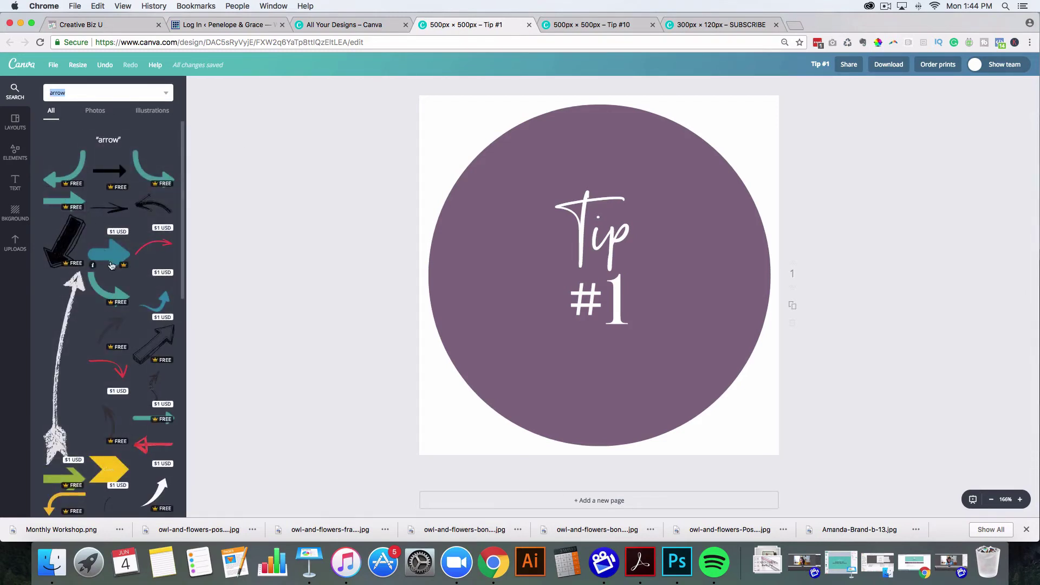
{"action": "scroll", "coordinate": [109, 271], "scroll_direction": "down", "scroll_amount": 5}
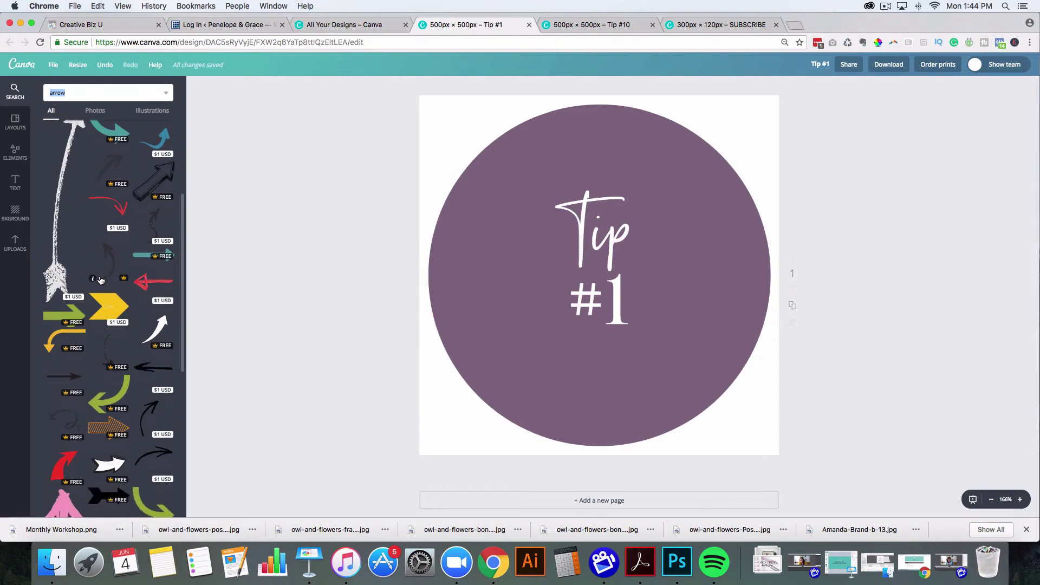
{"action": "scroll", "coordinate": [100, 279], "scroll_direction": "down", "scroll_amount": 2}
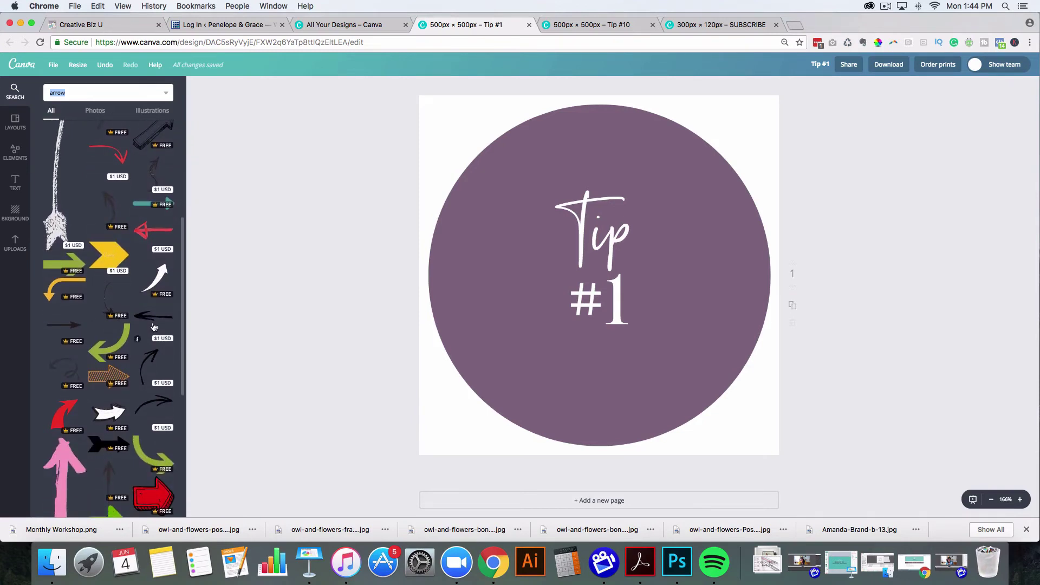
{"action": "scroll", "coordinate": [111, 346], "scroll_direction": "down", "scroll_amount": 4}
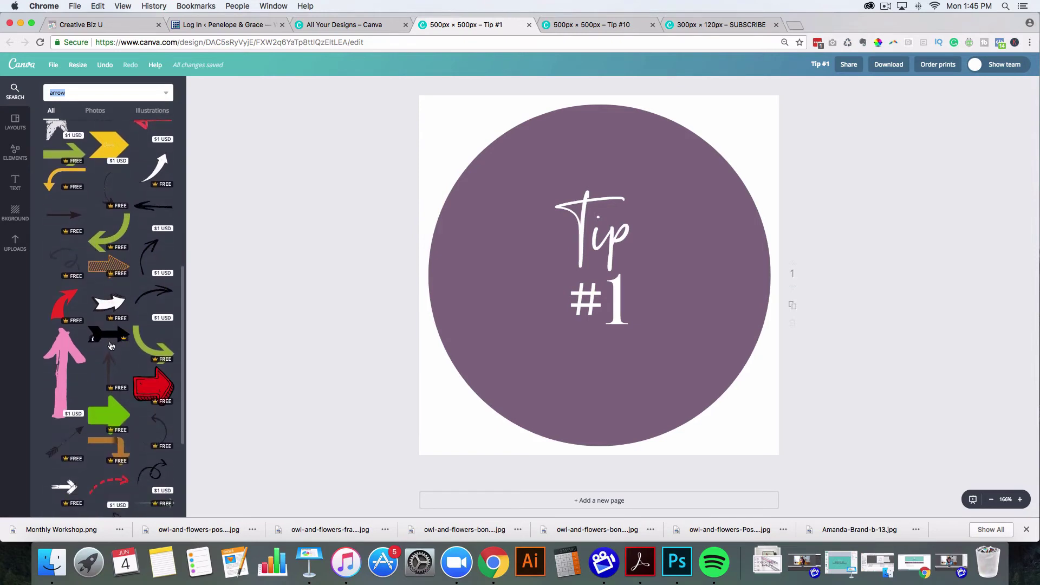
{"action": "scroll", "coordinate": [110, 346], "scroll_direction": "down", "scroll_amount": 10}
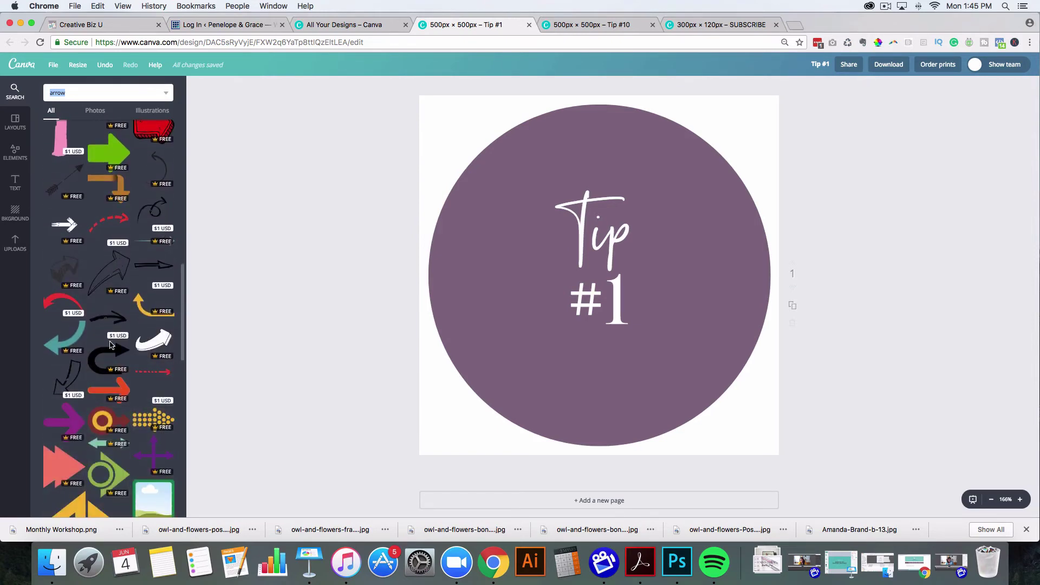
{"action": "scroll", "coordinate": [111, 346], "scroll_direction": "down", "scroll_amount": 3}
{"action": "scroll", "coordinate": [111, 346], "scroll_direction": "down", "scroll_amount": 2}
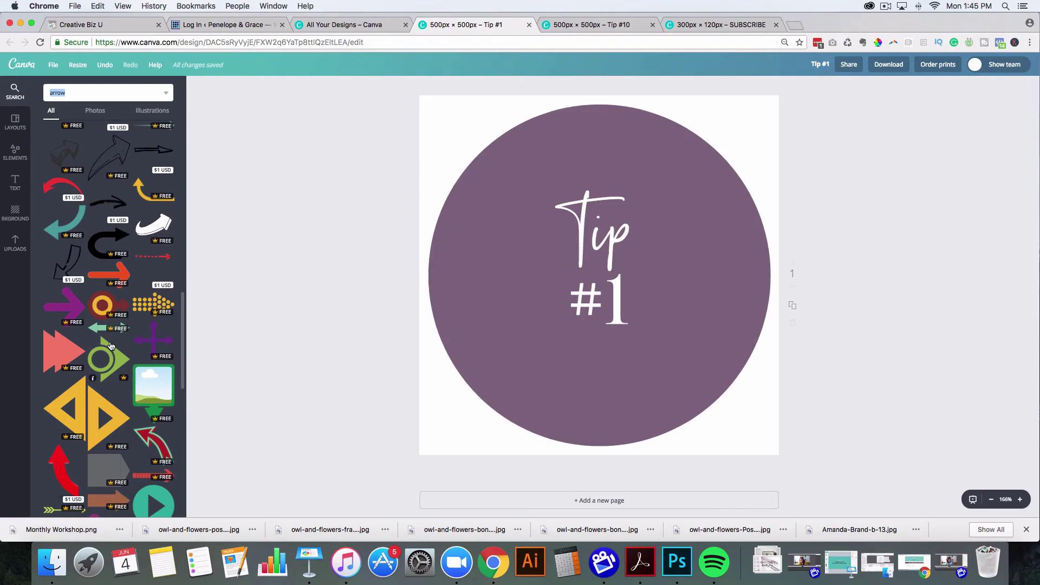
{"action": "scroll", "coordinate": [110, 346], "scroll_direction": "up", "scroll_amount": 10}
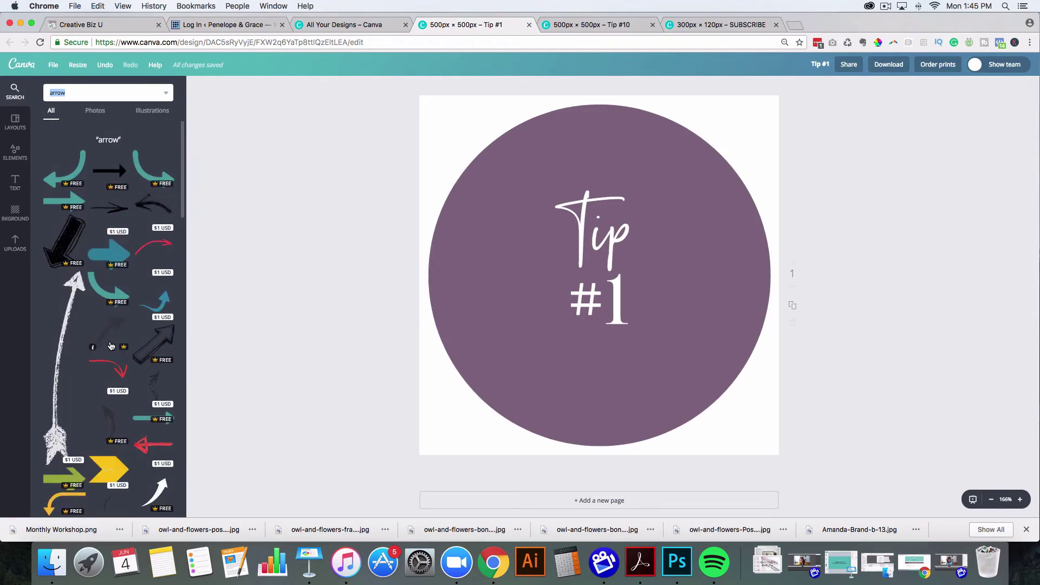
{"action": "left_click", "coordinate": [255, 290]}
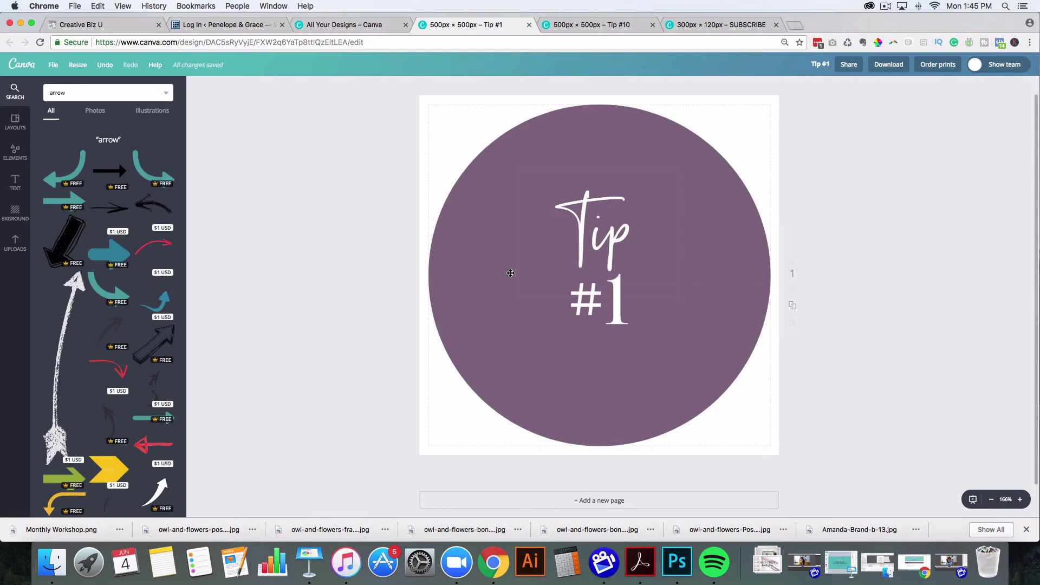
- Glance at the Tip #10 and SUBSCRIBE design tabs, then return to Tip #1
{"action": "left_click", "coordinate": [591, 29]}
{"action": "left_click", "coordinate": [704, 25]}
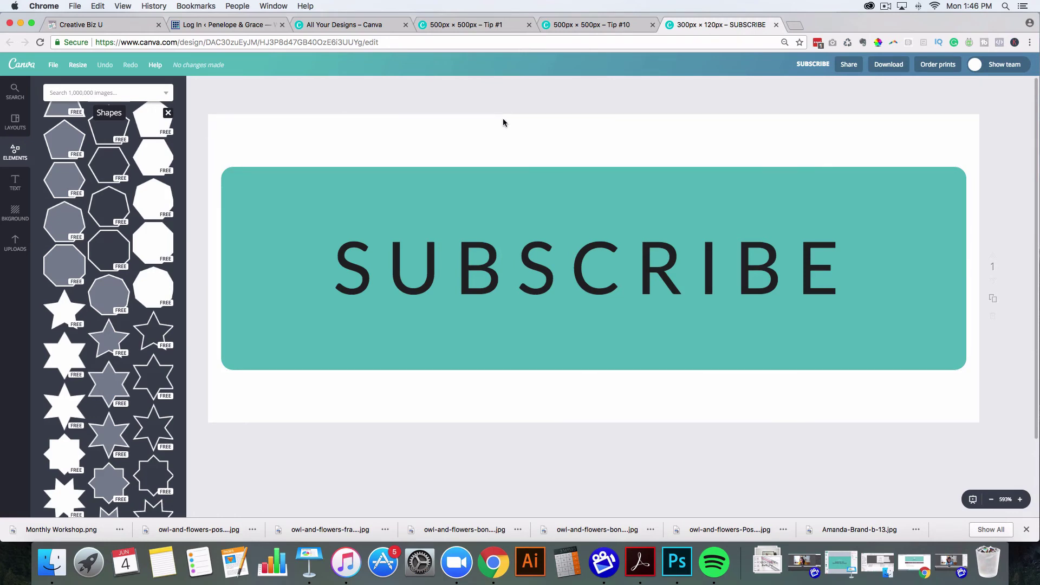
{"action": "left_click", "coordinate": [583, 31]}
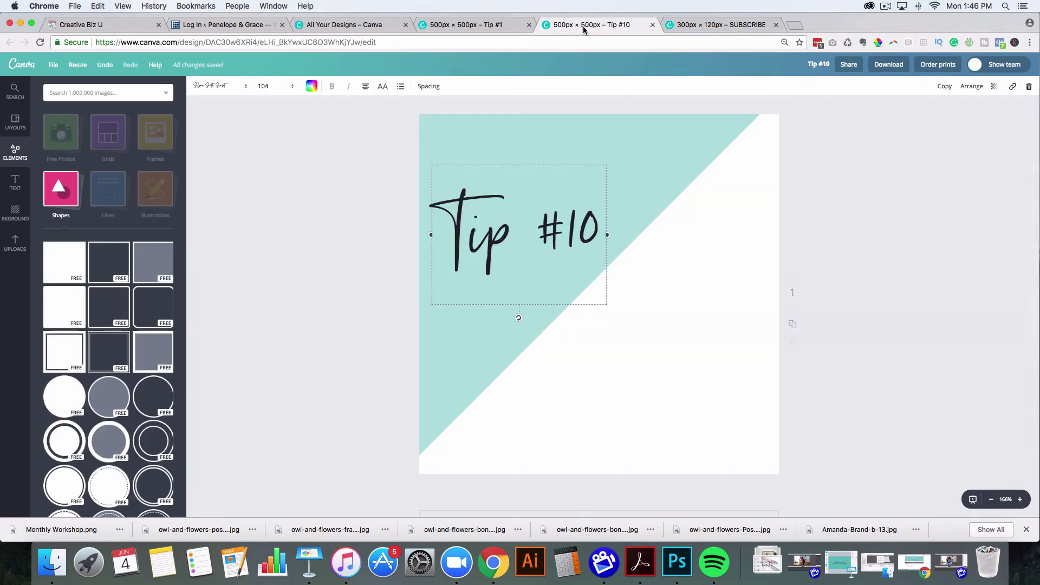
{"action": "left_click", "coordinate": [460, 28]}
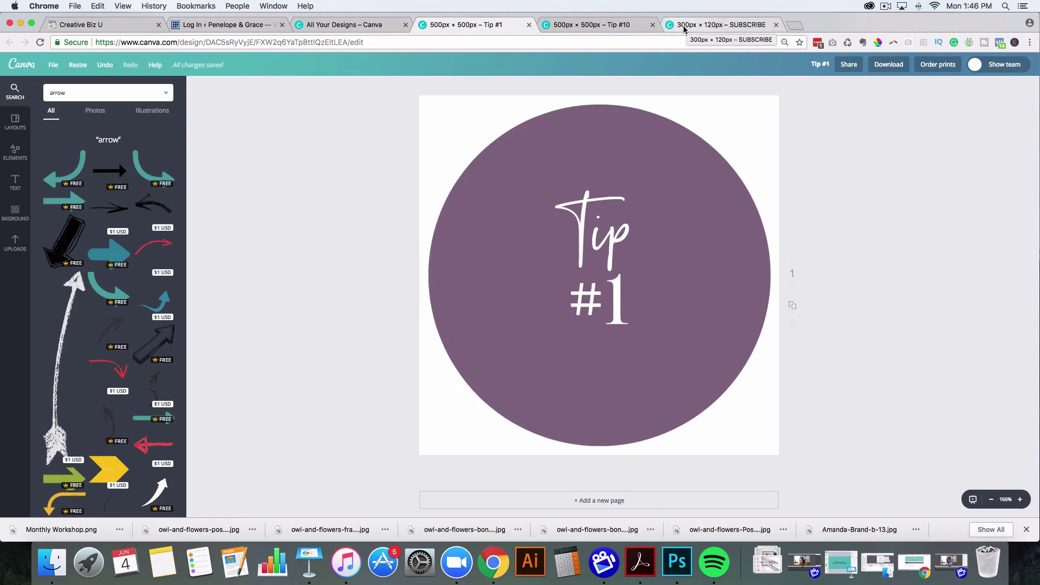
{"action": "left_click", "coordinate": [710, 29]}
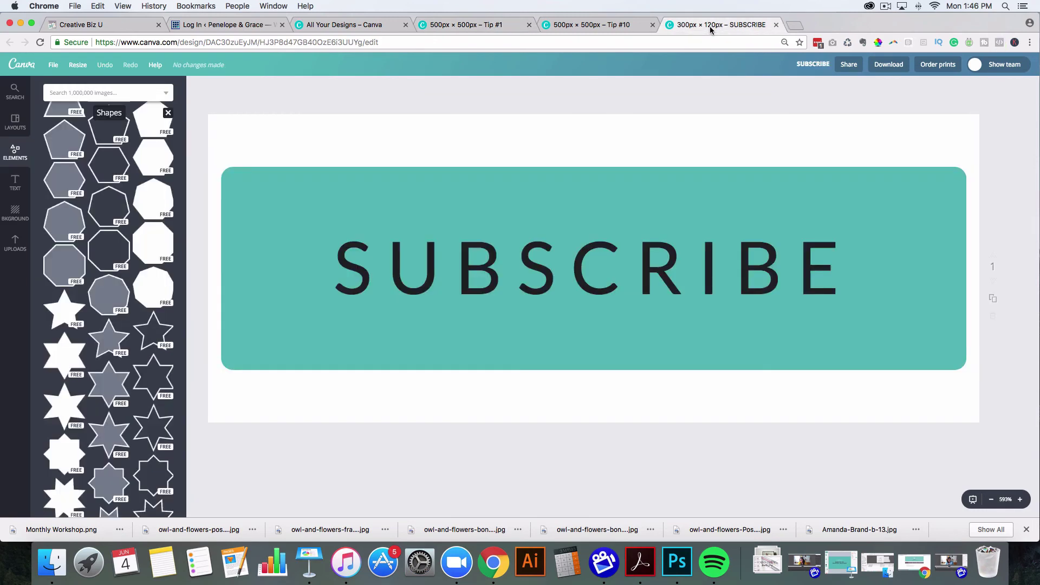